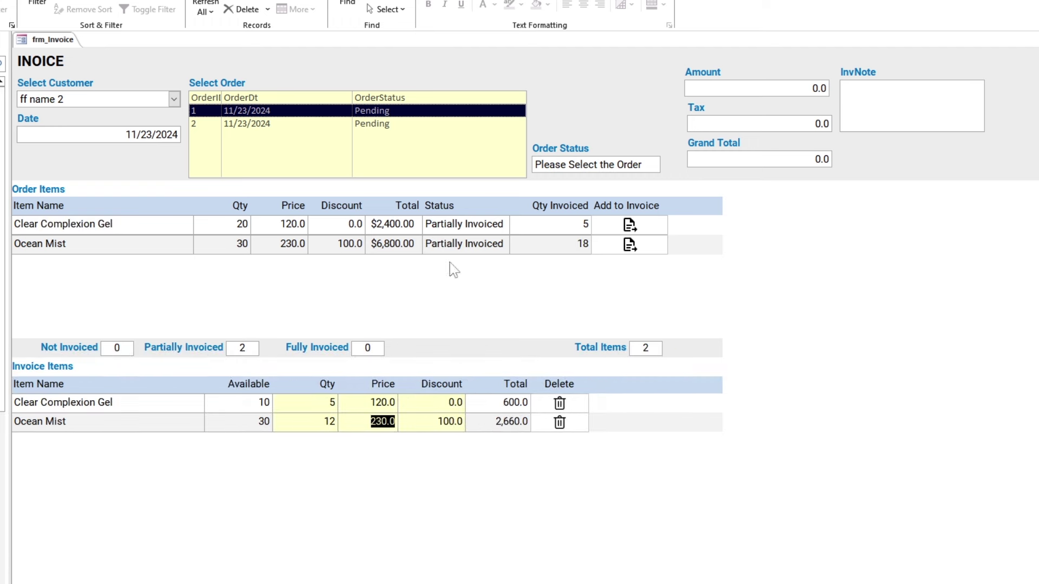
# Delete the Ocean Mist line from the invoice items, add it back, and set its quantity to 10
pyautogui.click(559, 422)
pyautogui.click(500, 348)
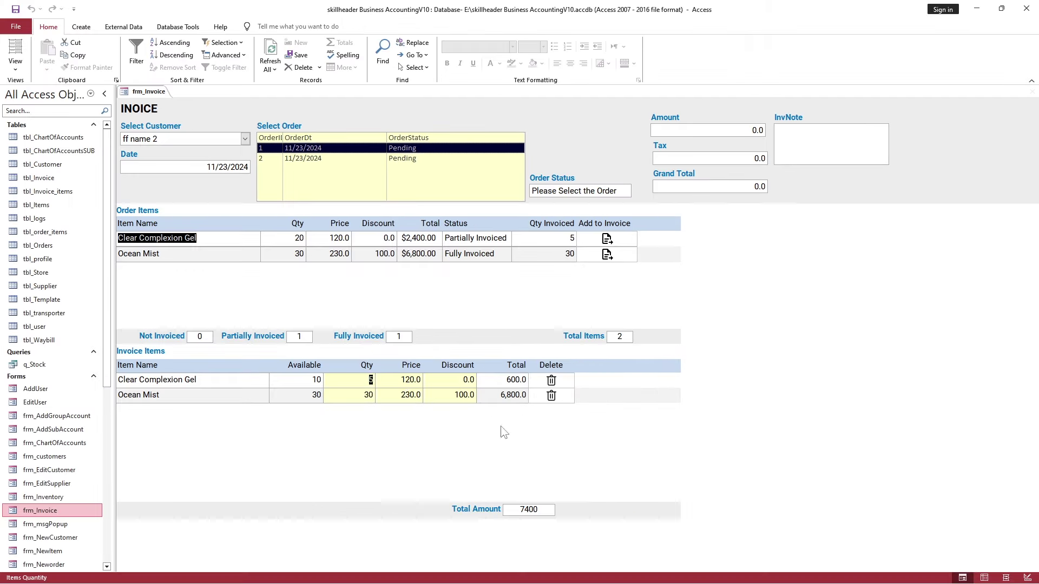
pyautogui.doubleClick(368, 395)
pyautogui.write('10')
pyautogui.press('Return')
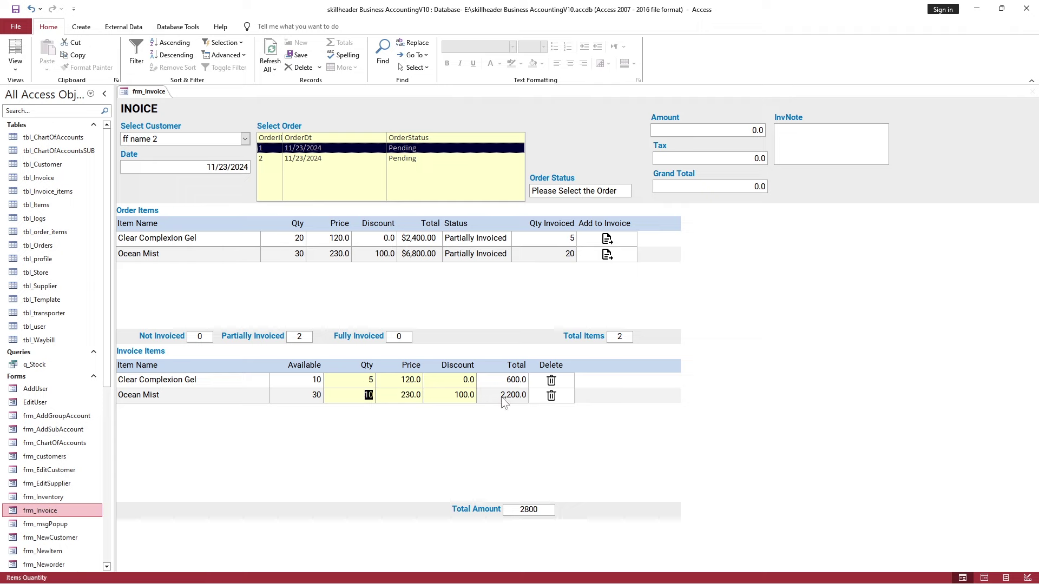
# Set the Clear Complexion Gel quantity in the invoice items to 1
pyautogui.press('Return')
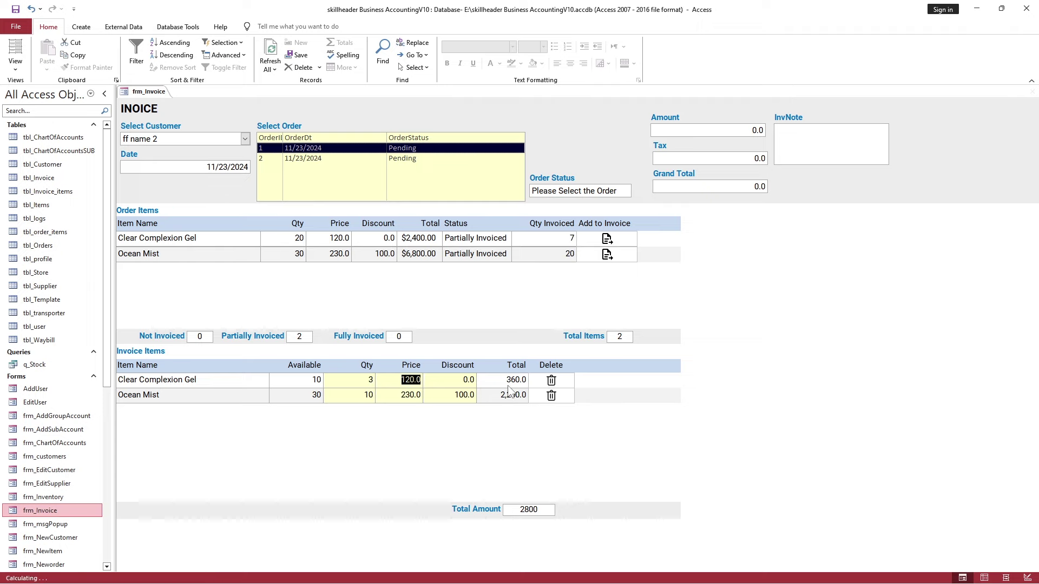
pyautogui.doubleClick(371, 380)
pyautogui.write('1')
pyautogui.press('Return')
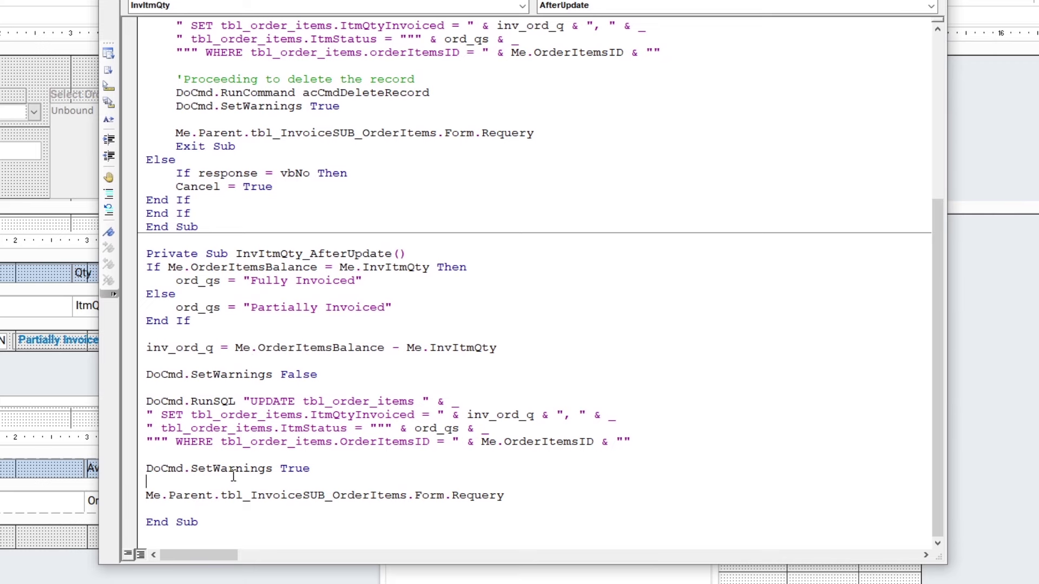
# Add Me.Recalc and Me.InvItmPrice.SetFocus after the SetWarnings True line in the InvItmQty_AfterUpdate procedure
pyautogui.press('Return')
pyautogui.write('me.recal')
pyautogui.press('Return')
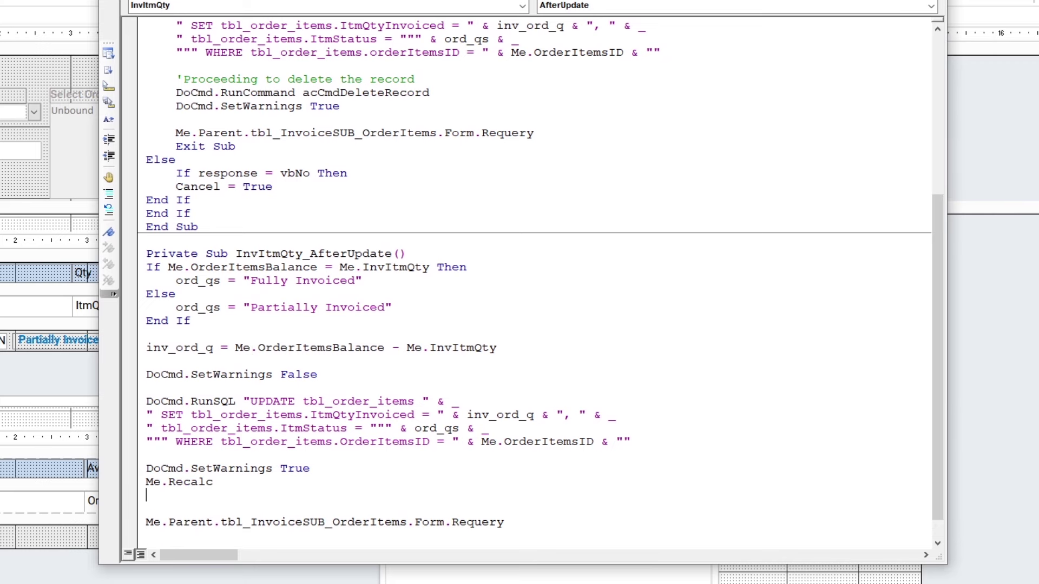
pyautogui.write('me.invtmPrice.setf')
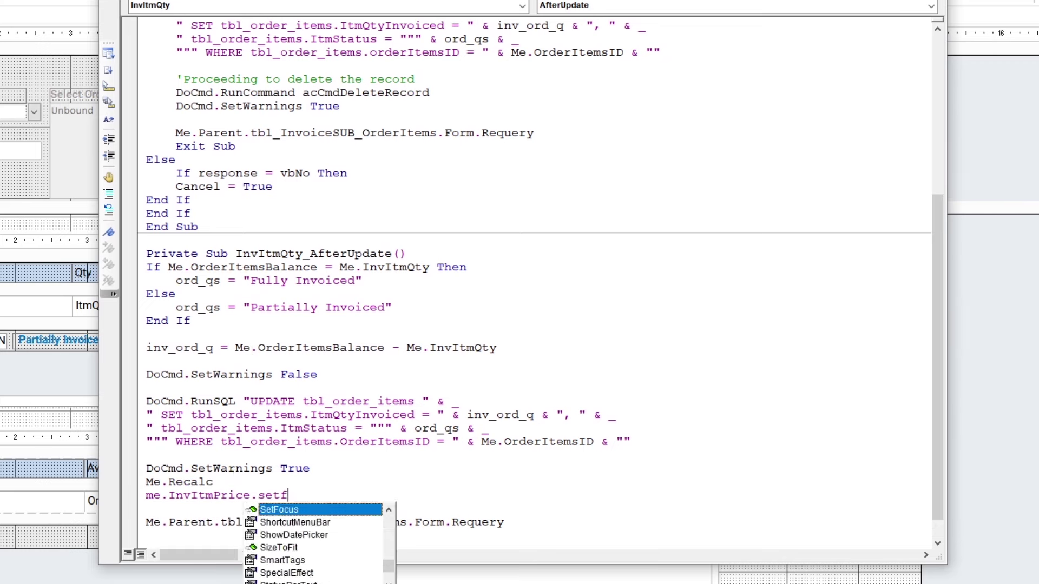
pyautogui.press('Tab')
pyautogui.press('Down')
# Copy the Recalc and SetFocus lines into InvItmPrice's After Update event procedure, changing the focus target to InvItmDiscount
pyautogui.moveTo(139, 482); pyautogui.dragTo(140, 495)
pyautogui.hotkey('ctrl', 'c')
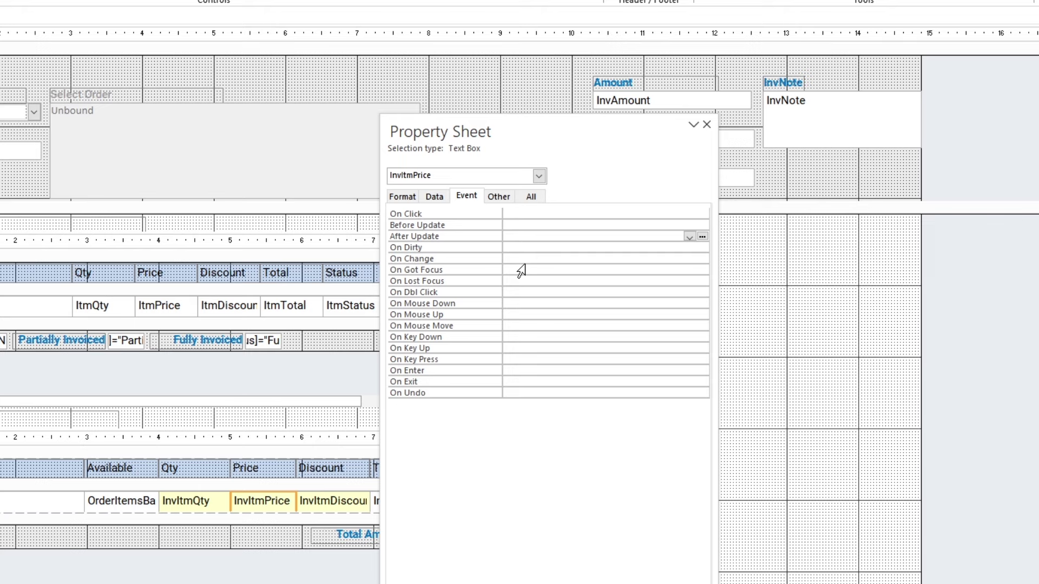
pyautogui.click(702, 237)
pyautogui.hotkey('ctrl', 'v')
pyautogui.doubleClick(209, 281)
pyautogui.moveTo(253, 2); pyautogui.dragTo(539, 9)
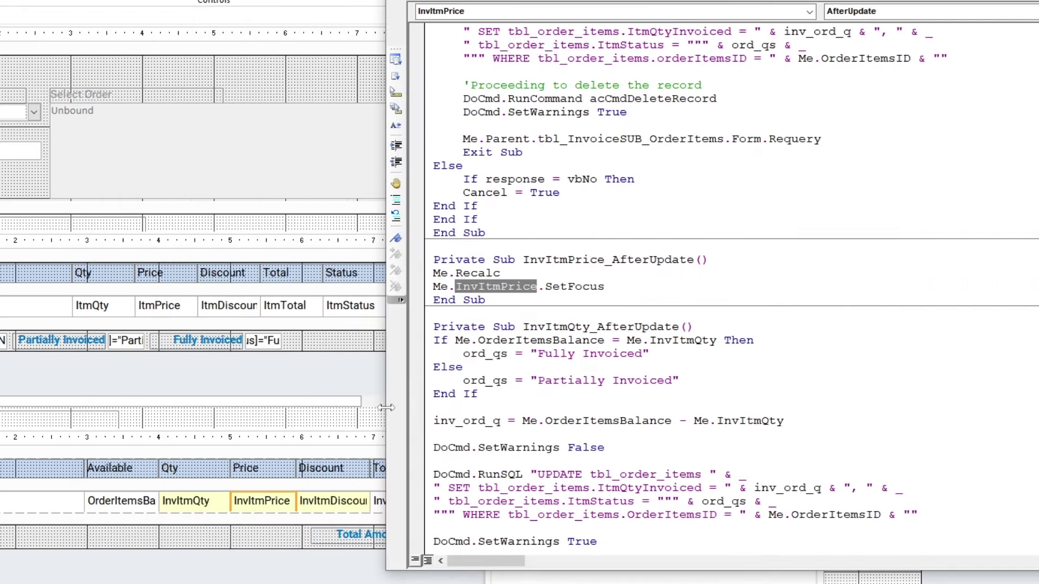
pyautogui.write('InvItmDiscount')
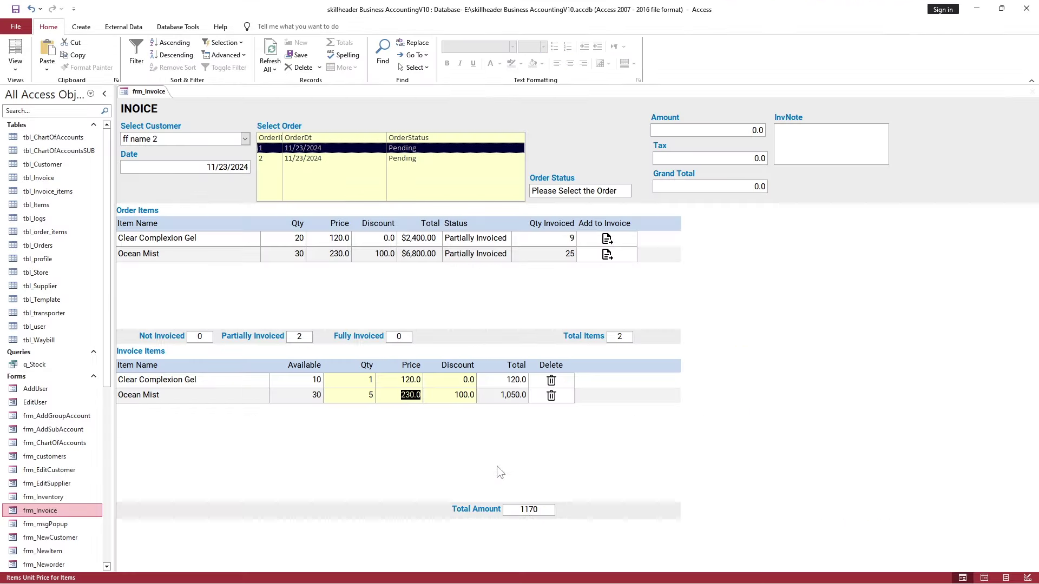
# Set the Clear Complexion Gel invoice line to quantity 7 and price 140, and enter a discount
pyautogui.moveTo(366, 381); pyautogui.dragTo(390, 382)
pyautogui.write('7')
pyautogui.press('Tab')
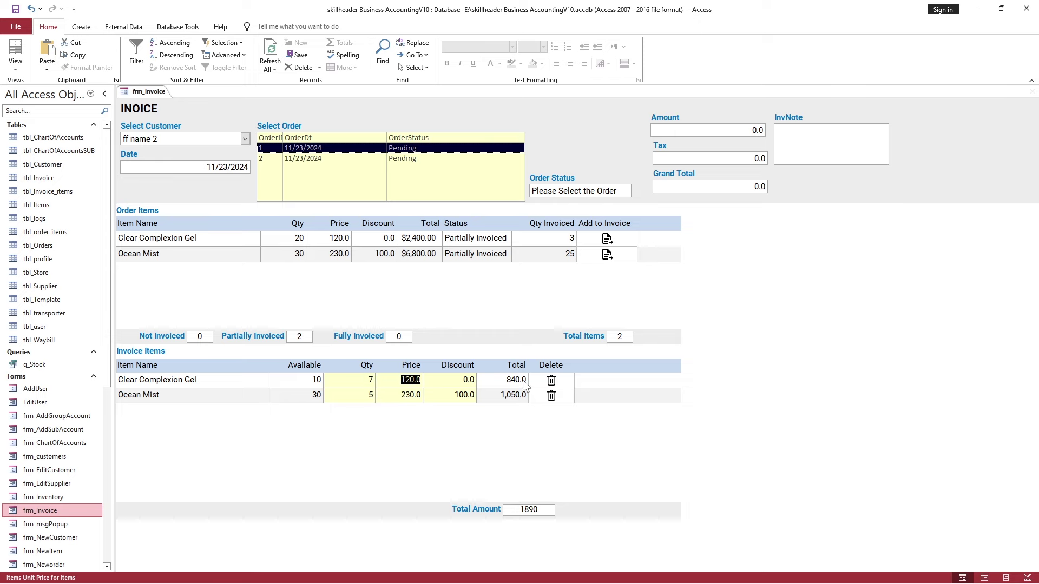
pyautogui.write('140')
pyautogui.press('Tab')
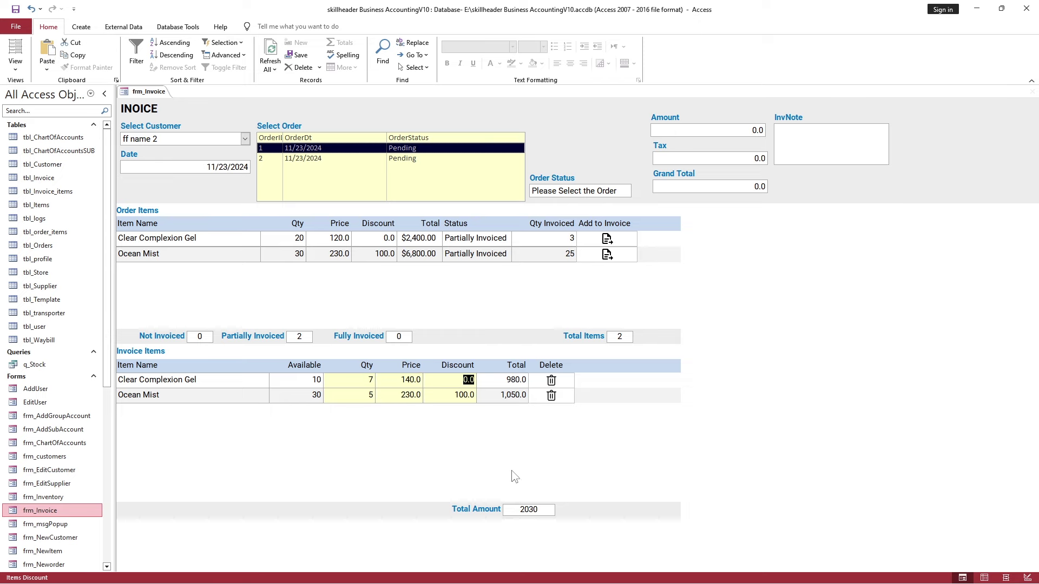
pyautogui.write('2')
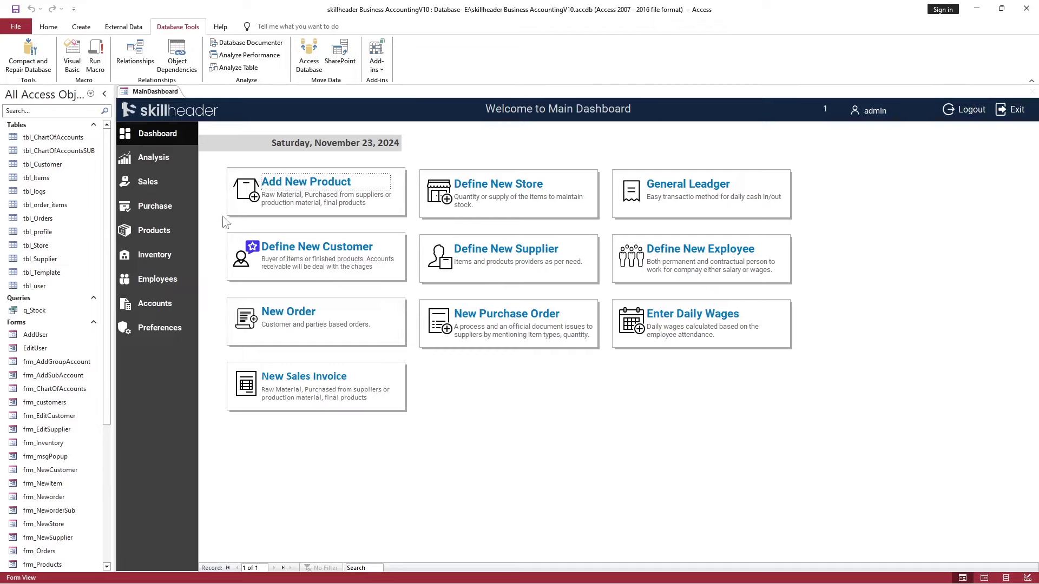
# Start a new order in Sales Management and choose the first listed customer
pyautogui.click(161, 178)
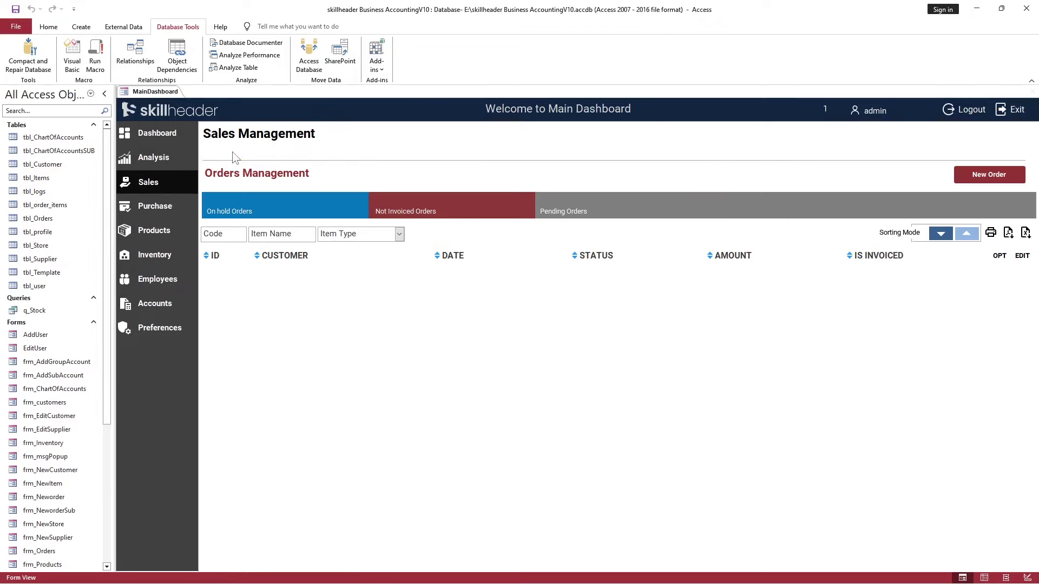
pyautogui.click(990, 174)
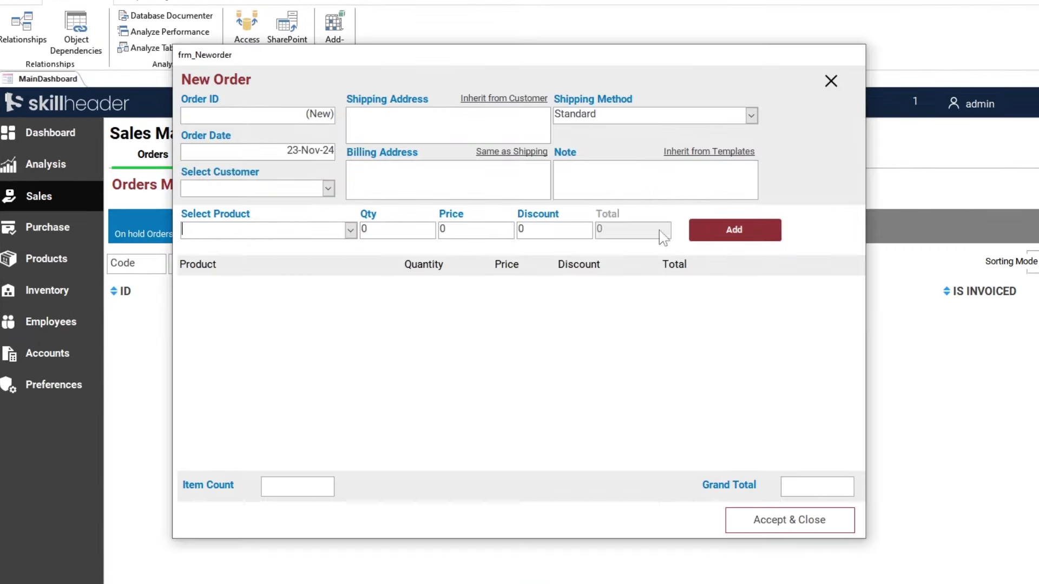
pyautogui.click(328, 188)
pyautogui.click(211, 201)
# Fill in the order's shipping address from the customer, the same billing address, Transportation shipping and the template note
pyautogui.click(504, 98)
pyautogui.click(512, 152)
pyautogui.click(751, 115)
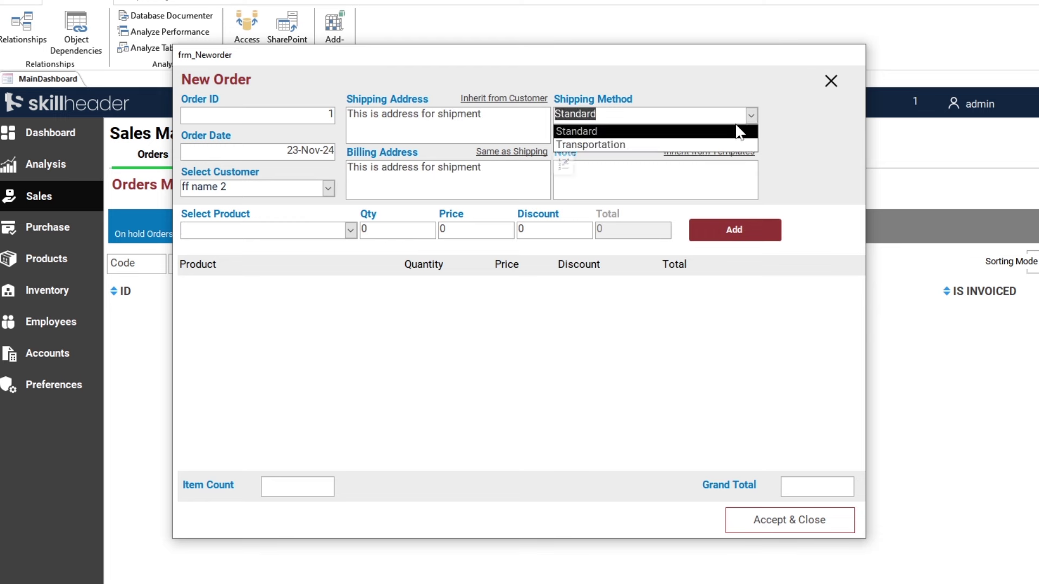
pyautogui.click(596, 140)
pyautogui.click(706, 153)
# Add Clear Complexion Gel to the order with quantity 20 and price 120
pyautogui.click(350, 229)
pyautogui.click(331, 276)
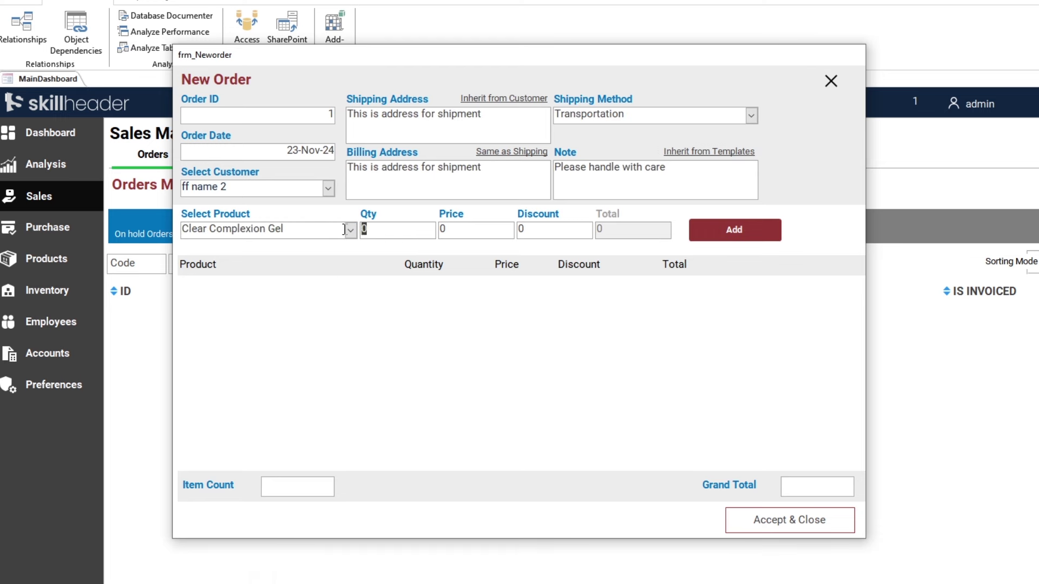
pyautogui.write('20')
pyautogui.press('Tab')
pyautogui.write('120')
pyautogui.press('Tab')
pyautogui.click(734, 229)
# Add Ocean Mist to the order with quantity 30, price 230 and discount 100, and save the order
pyautogui.click(351, 229)
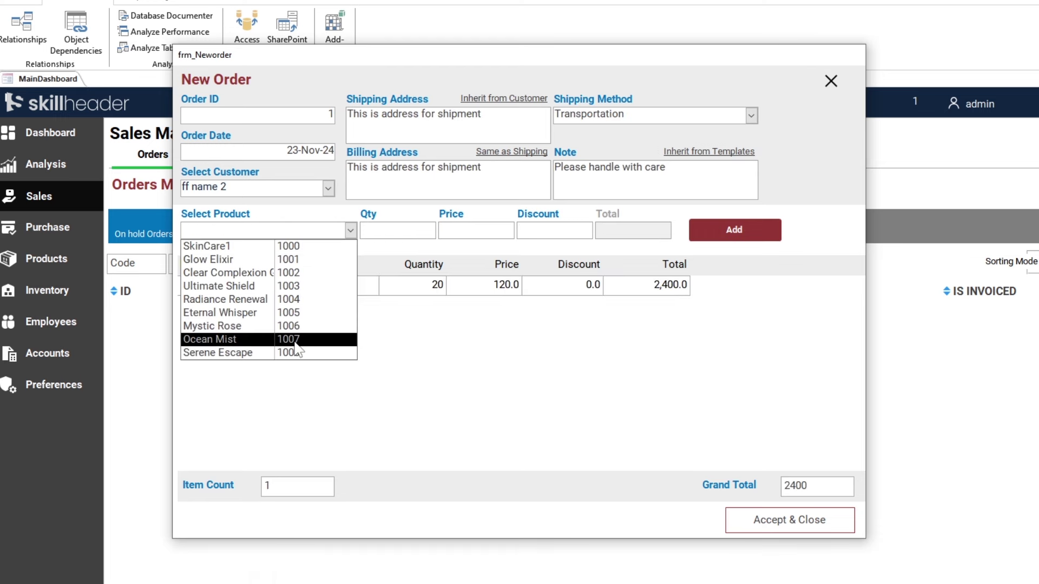
pyautogui.click(227, 341)
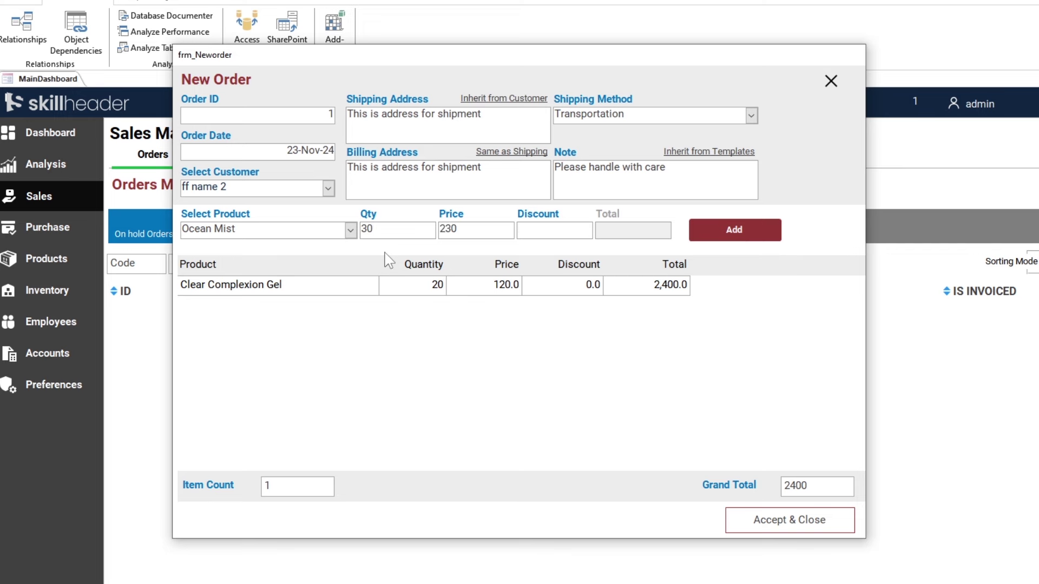
pyautogui.press('Tab')
pyautogui.write('100')
pyautogui.click(716, 237)
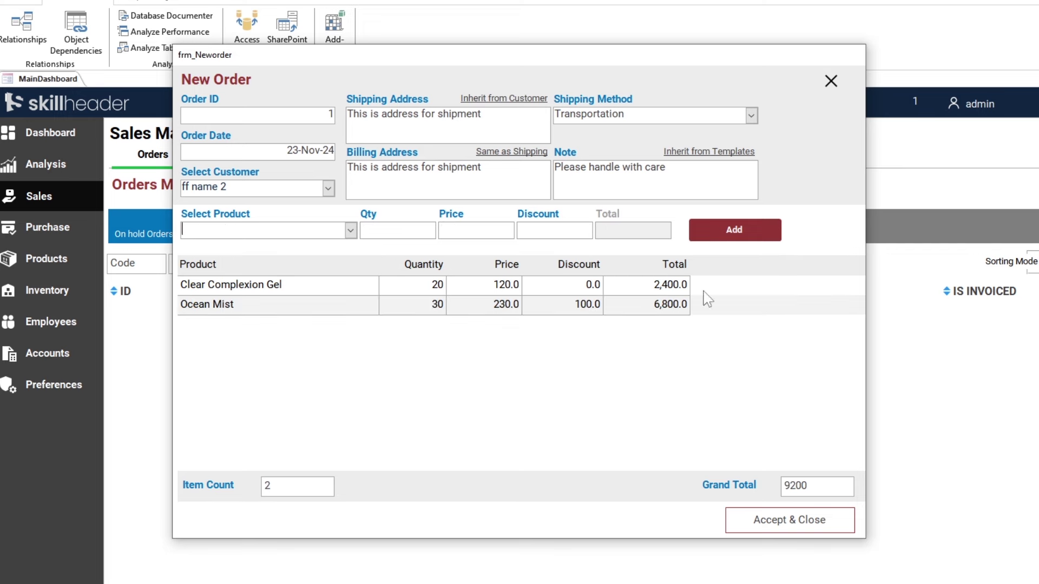
pyautogui.click(757, 523)
pyautogui.click(560, 397)
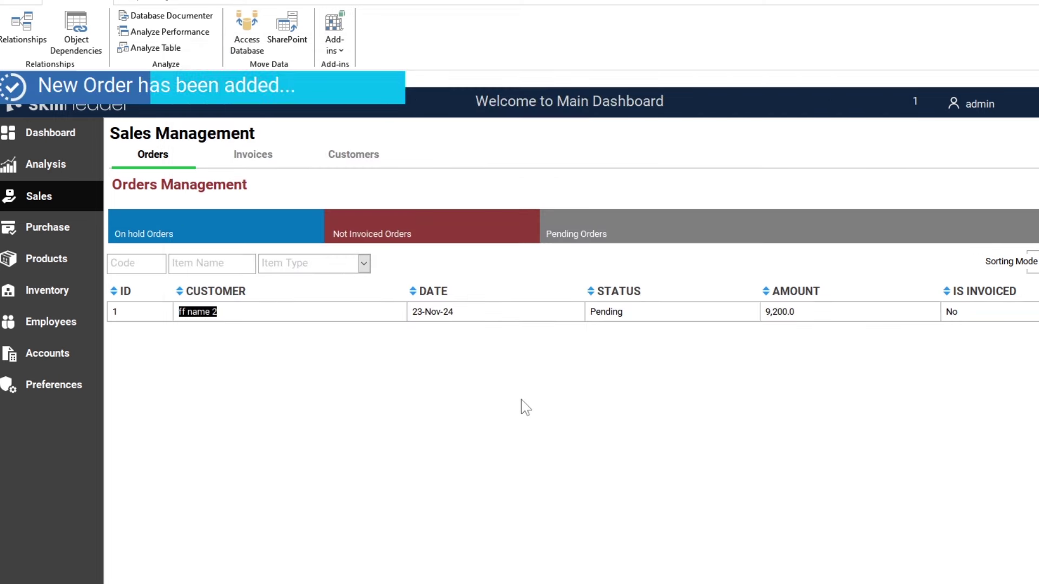
# Enter and save a second order for the same customer with Ocean Mist, quantity 110 and price 50
pyautogui.click(328, 188)
pyautogui.click(319, 209)
pyautogui.click(350, 230)
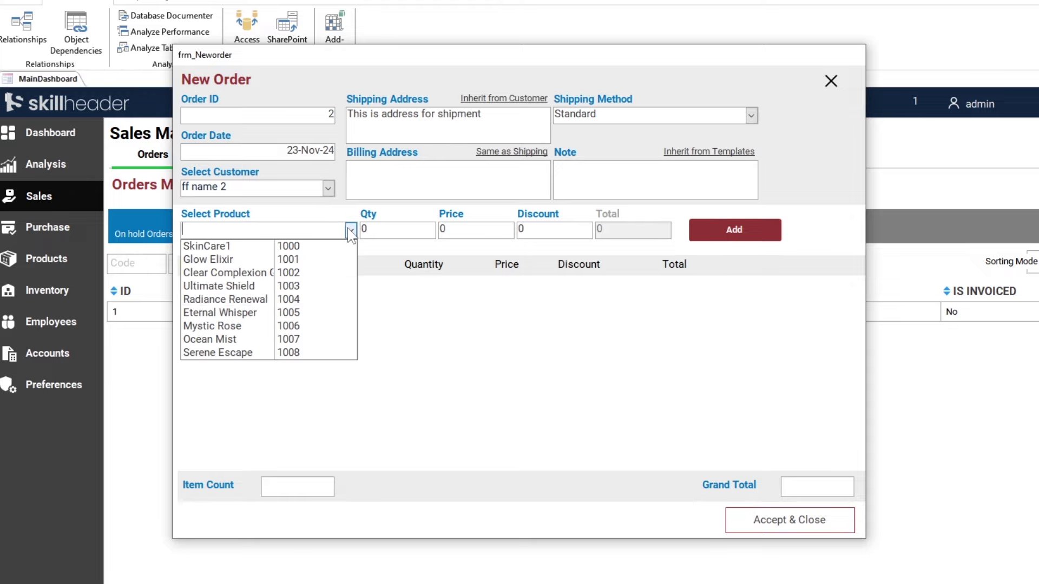
pyautogui.click(349, 297)
pyautogui.press('Tab')
pyautogui.write('110')
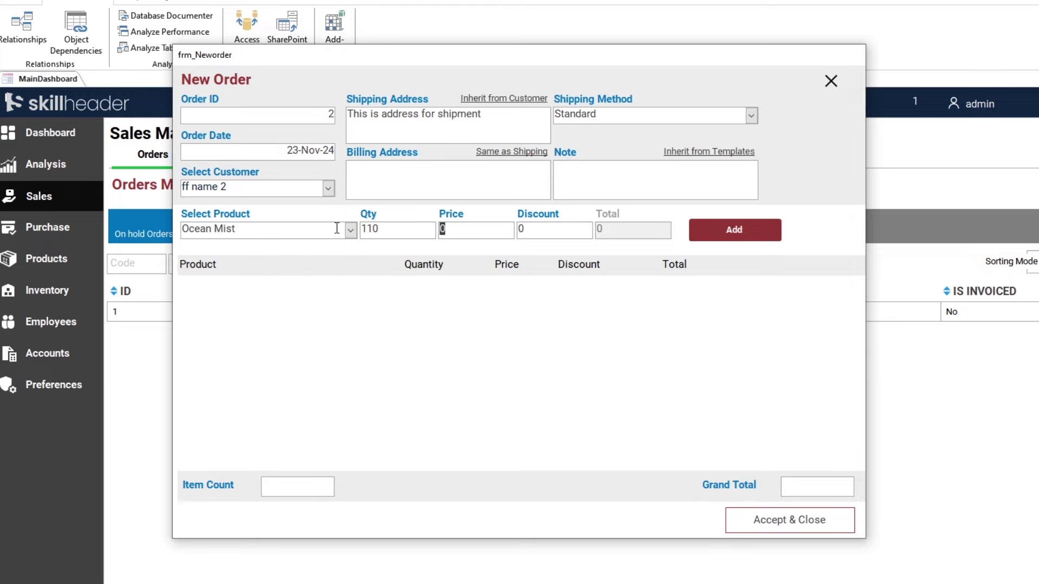
pyautogui.write('50')
pyautogui.press('Tab')
pyautogui.click(734, 229)
pyautogui.click(764, 520)
pyautogui.click(573, 394)
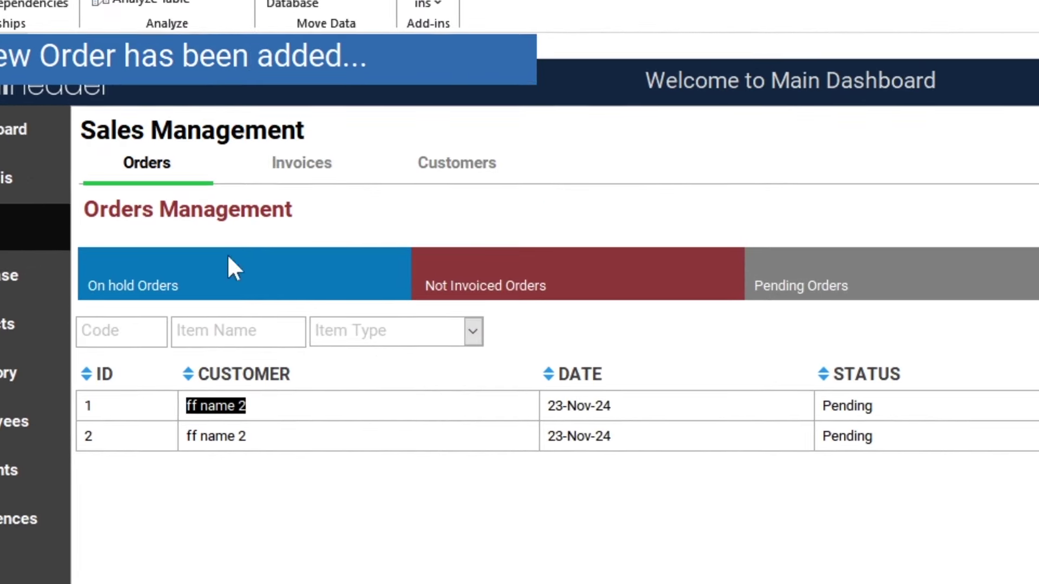
# Show the Invoices section of Sales Management, and close the main dashboard form
pyautogui.click(314, 150)
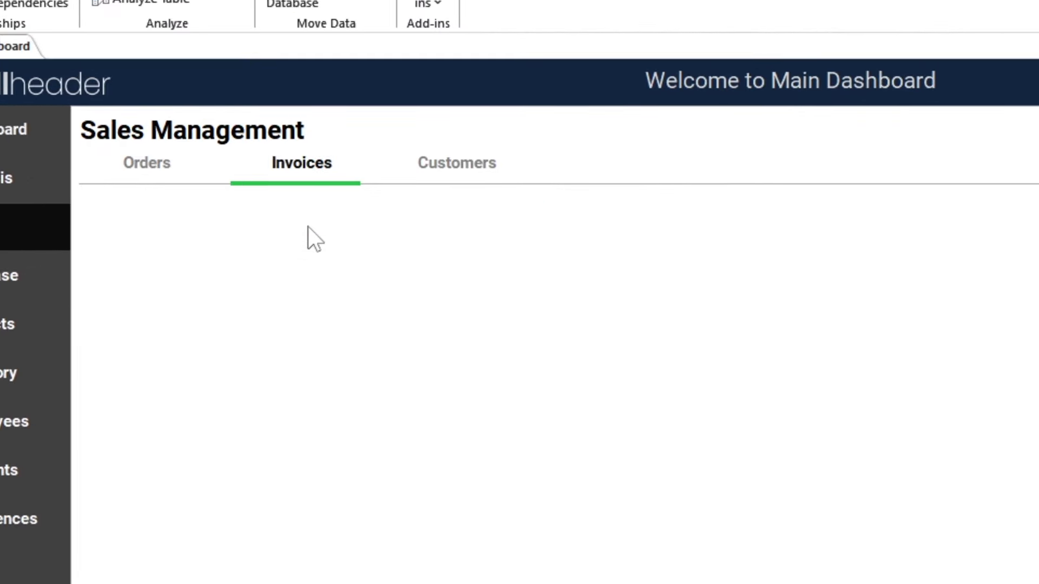
pyautogui.rightClick(22, 46)
pyautogui.click(63, 85)
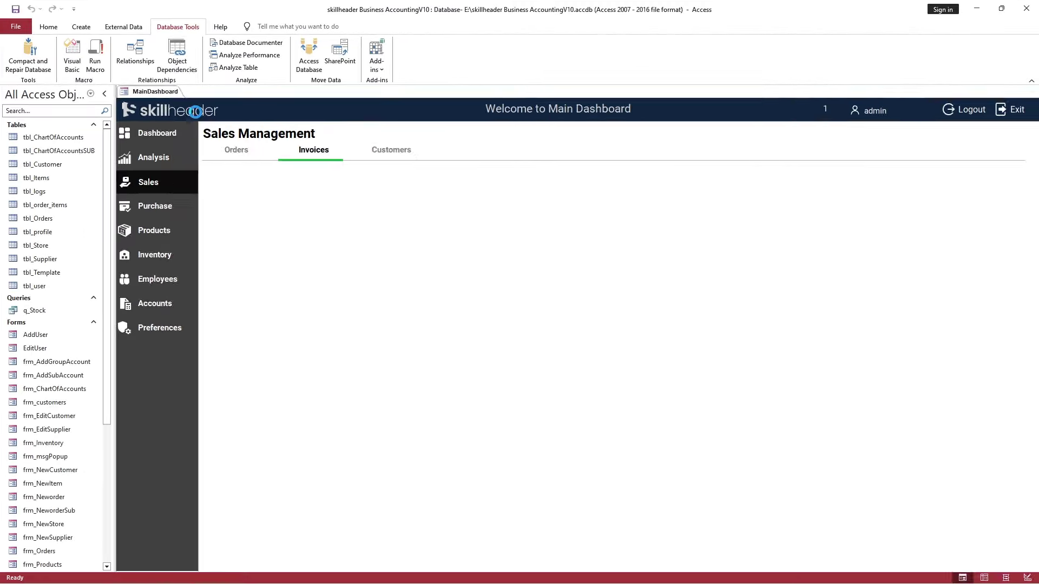
pyautogui.click(81, 30)
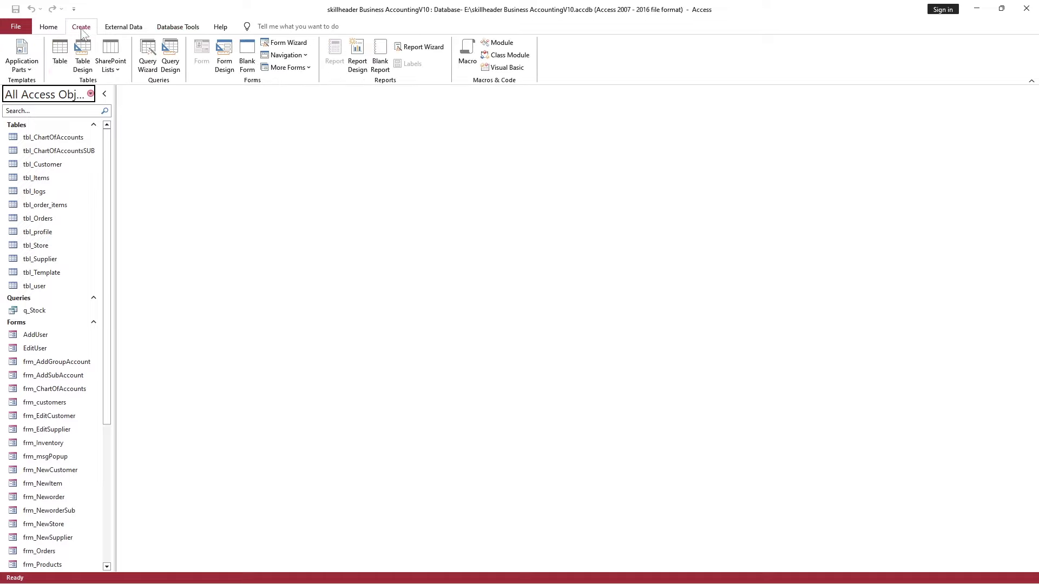
pyautogui.click(59, 52)
pyautogui.rightClick(144, 92)
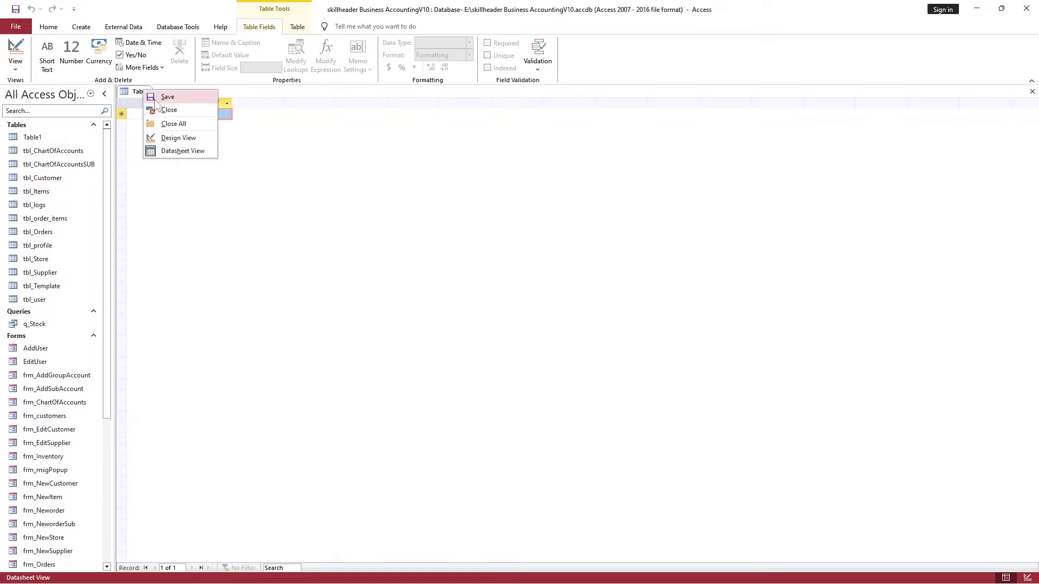
pyautogui.click(163, 109)
# Start a new table in design view with an AutoNumber field InvID described as "Invoice ID"
pyautogui.click(81, 26)
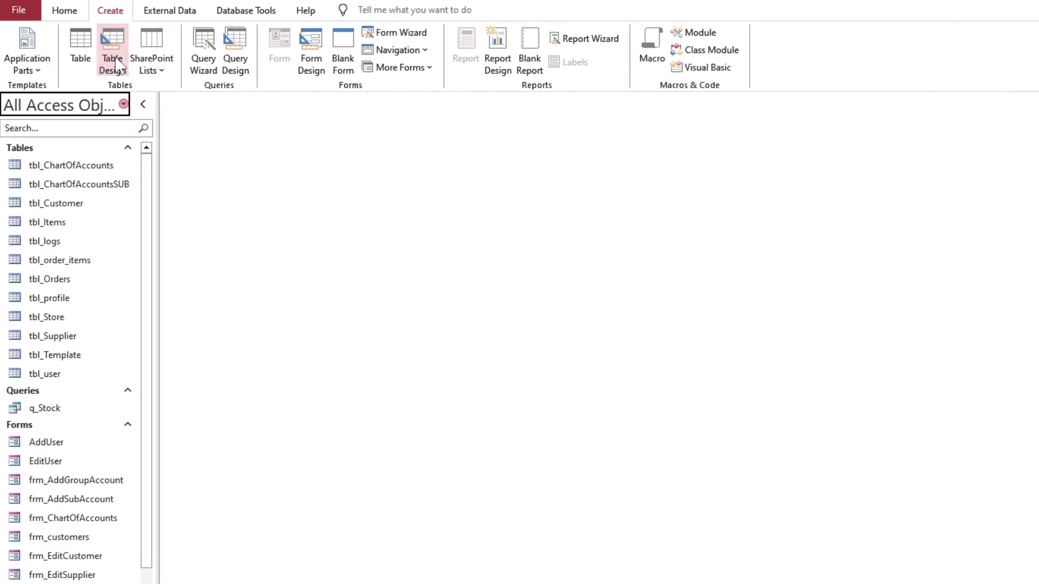
pyautogui.click(115, 64)
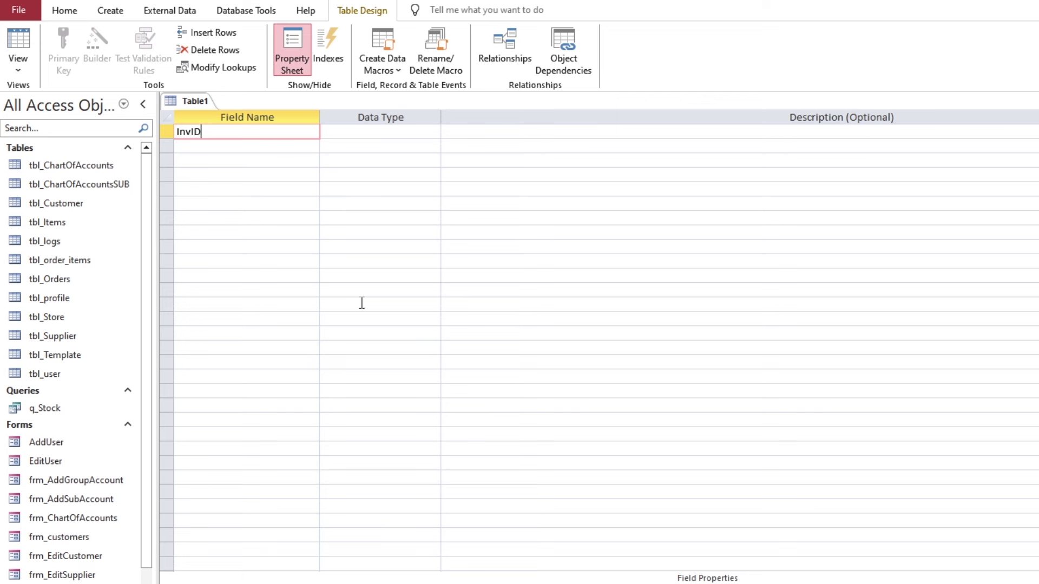
pyautogui.write('InvID')
pyautogui.press('Tab')
pyautogui.press('Tab')
pyautogui.write('I')
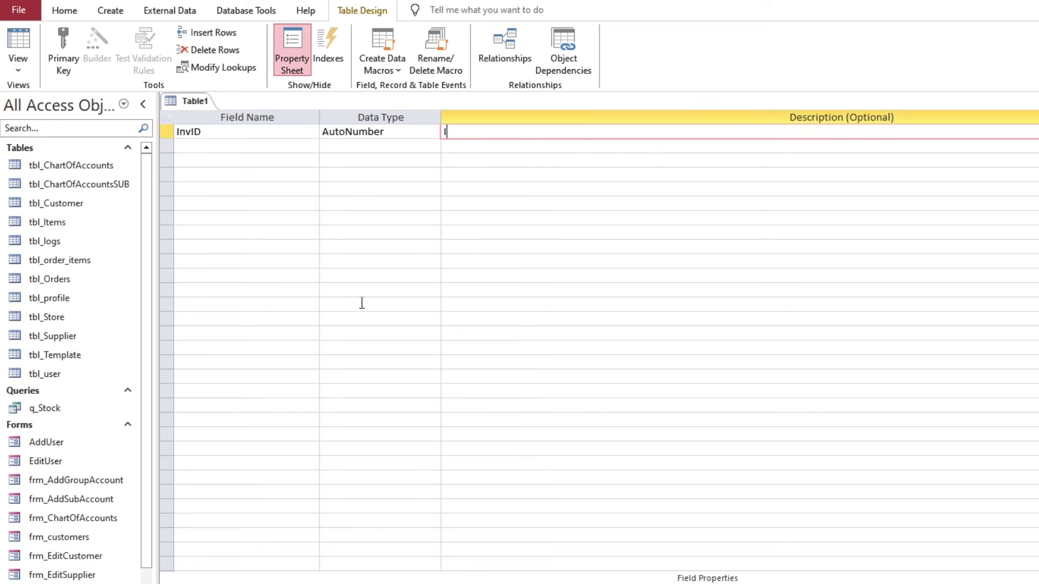
pyautogui.write('nvoice ID')
# Add a Number field CID described as "Associated ID for Customer"
pyautogui.press('Tab')
pyautogui.write('CID')
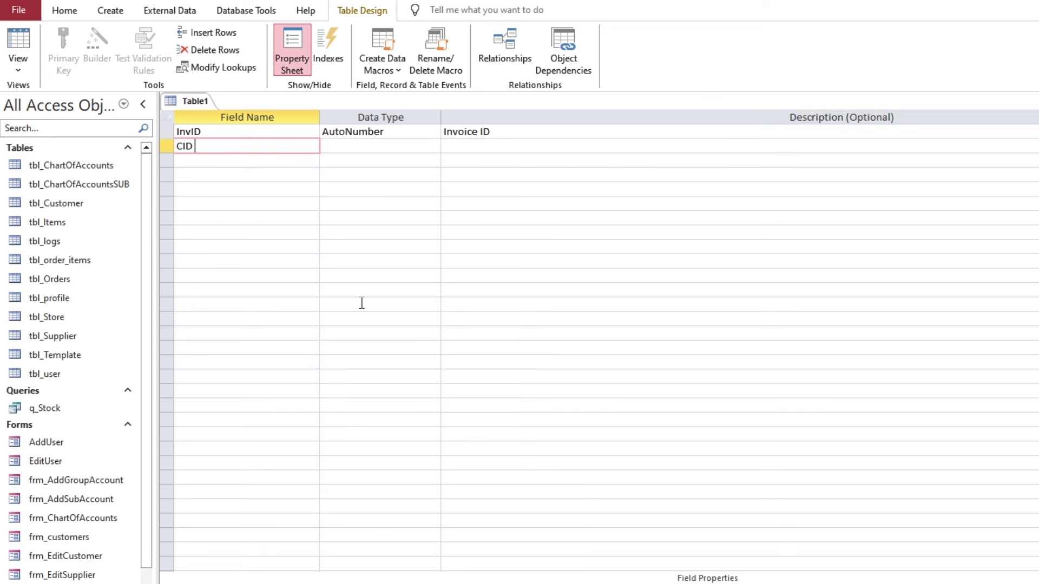
pyautogui.press('Tab')
pyautogui.write('n')
pyautogui.press('Tab')
pyautogui.write('Asso')
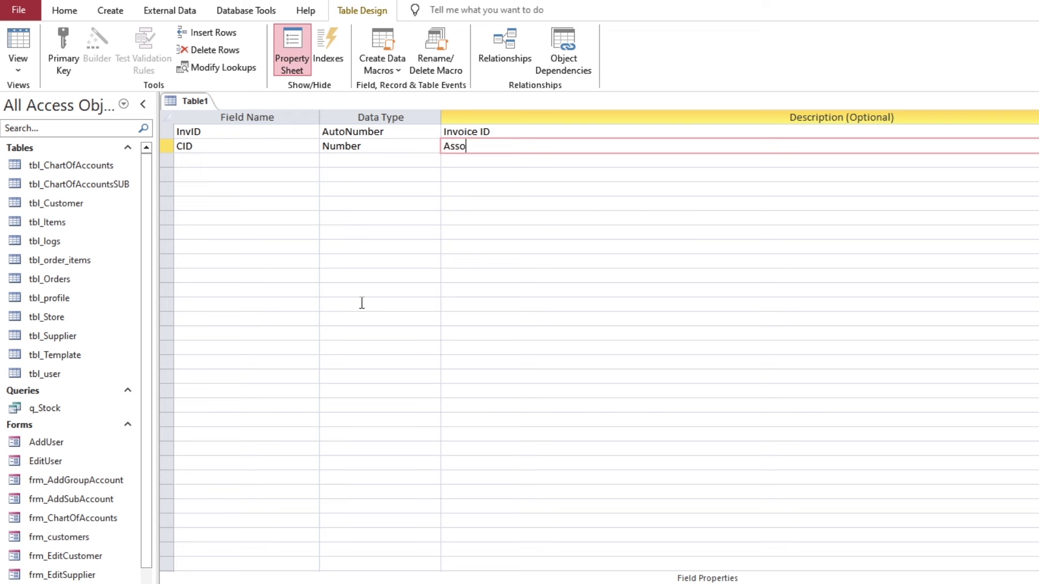
pyautogui.write('ciated ID for Custo')
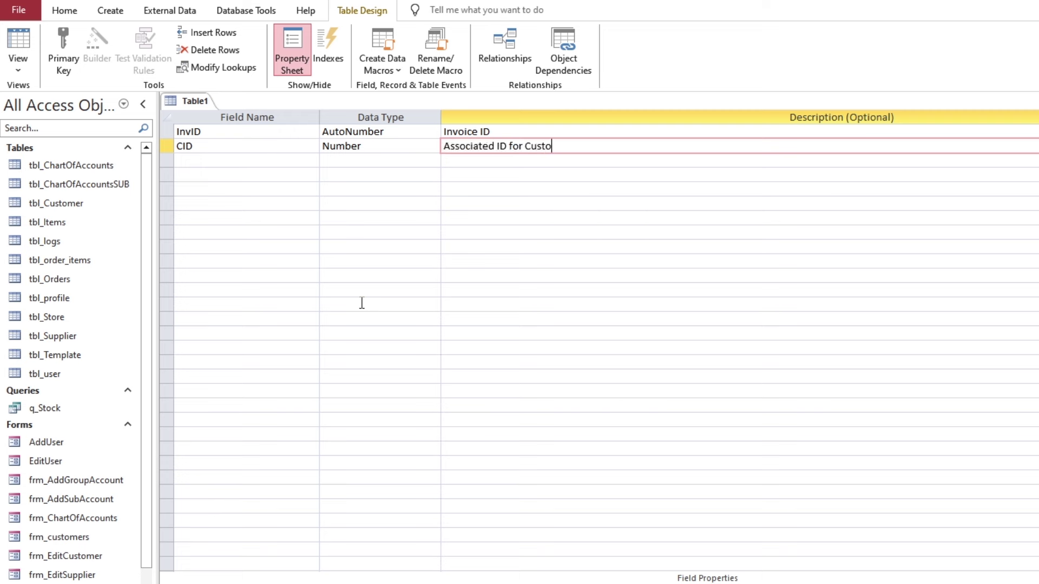
pyautogui.write('mer')
# Add a Number field OrderID described as "Associated ID for Order"
pyautogui.press('Tab')
pyautogui.write('OrderID')
pyautogui.press('Tab')
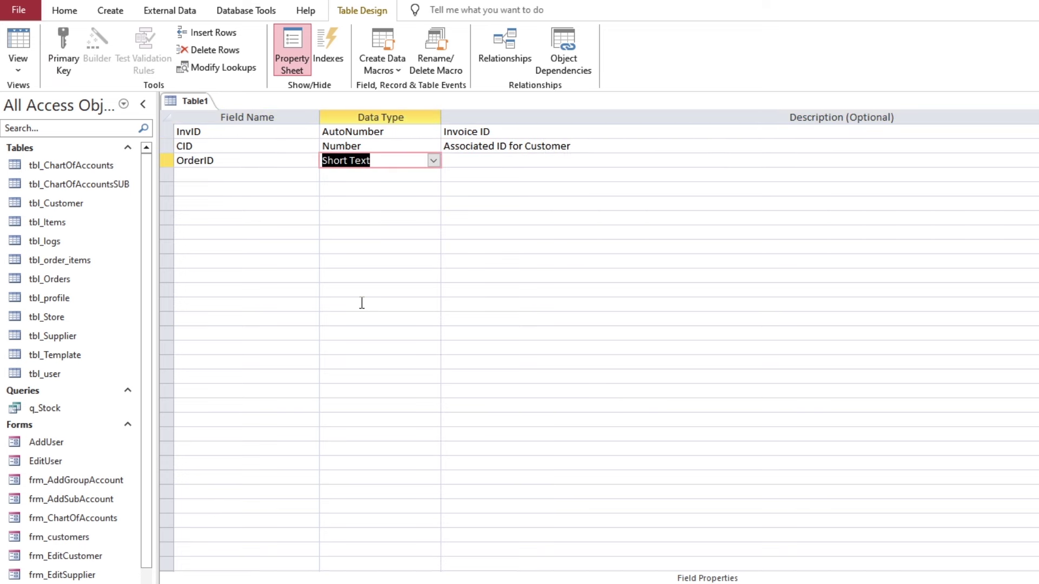
pyautogui.write('n')
pyautogui.press('Tab')
pyautogui.write('Associated')
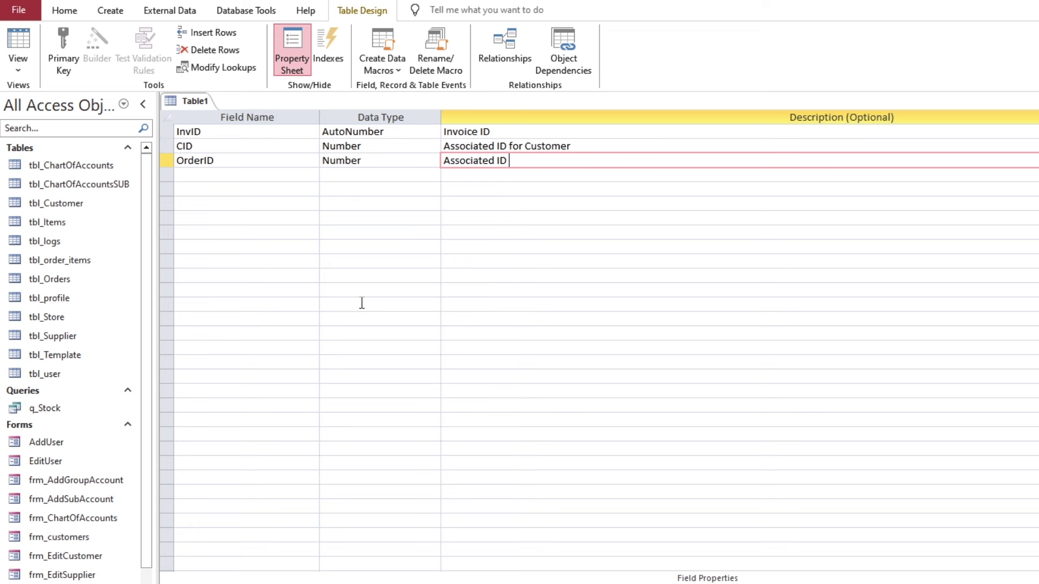
pyautogui.press('Tab')
# Add a Date/Time field InvDt described as "Invoice Date"
pyautogui.write('In')
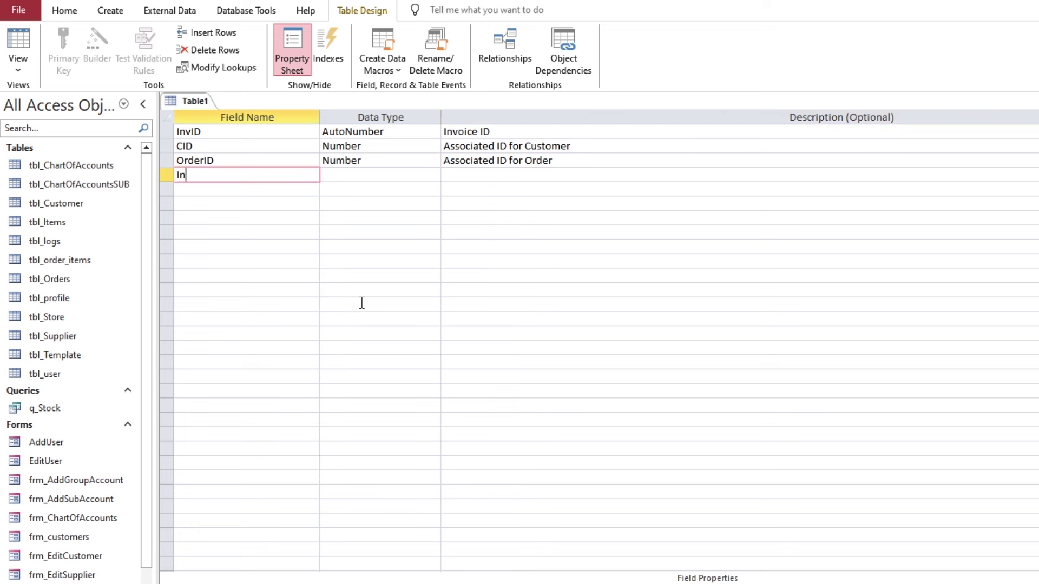
pyautogui.write('vDt')
pyautogui.press('Tab')
pyautogui.write('d')
pyautogui.press('Tab')
pyautogui.write('Invoice Dat')
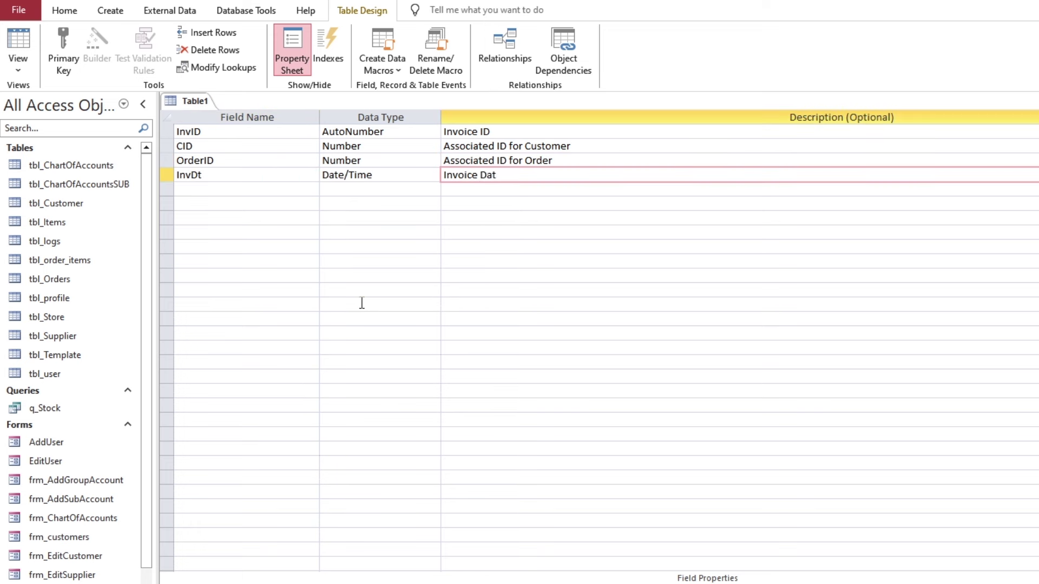
pyautogui.write('e')
pyautogui.press('Tab')
# Add a Currency field InvAmount described as "Invoice Amount"
pyautogui.write('InvAmount')
pyautogui.press('Tab')
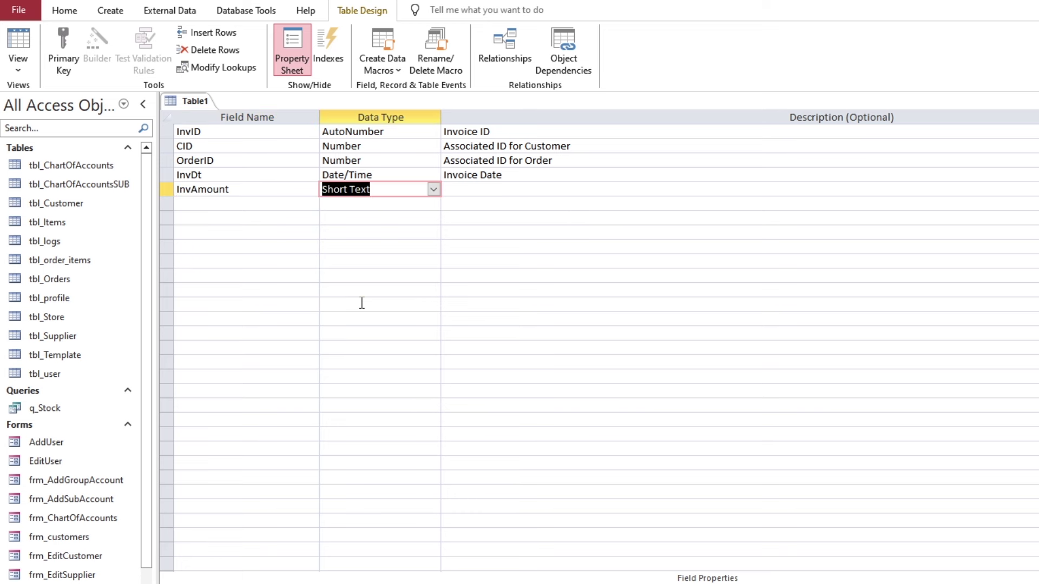
pyautogui.write('c')
pyautogui.press('Tab')
pyautogui.write('Invoice Amount')
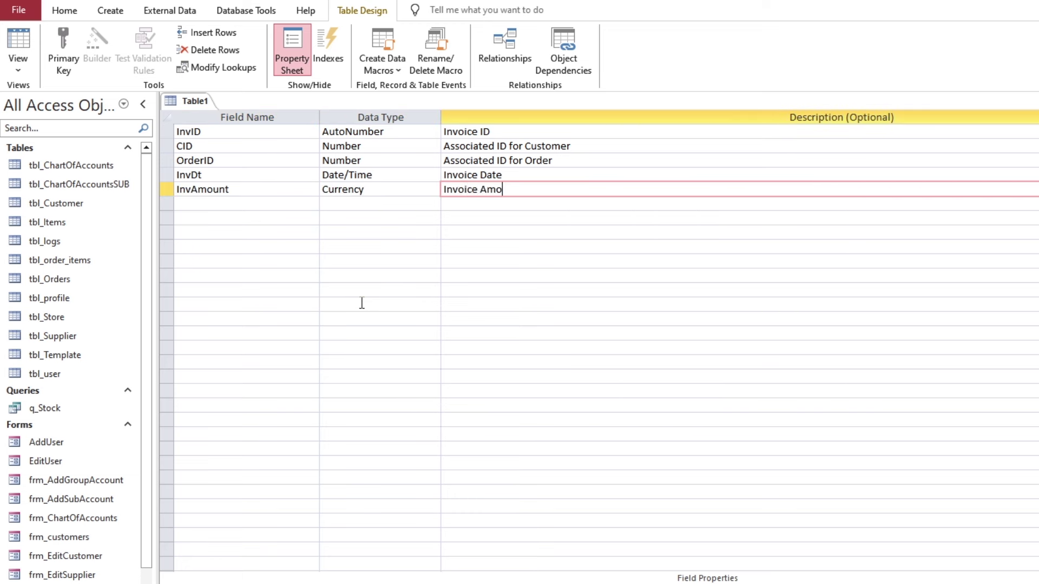
pyautogui.press('Tab')
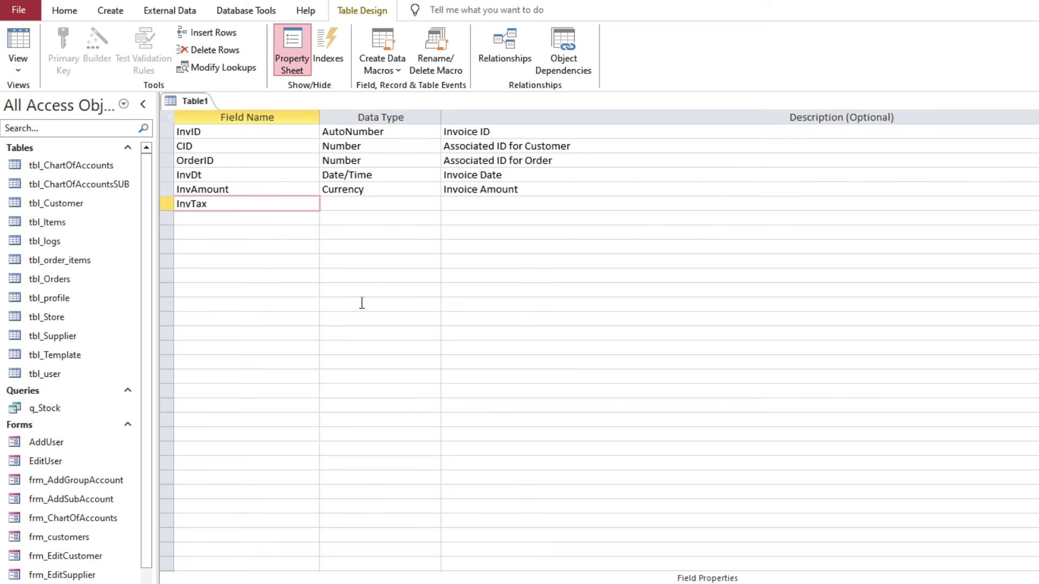
# Add a Currency field InvTaxAmount described as "Invoice Tax Amount"
pyautogui.write('InvTaxAmount')
pyautogui.press('Tab')
pyautogui.write('c')
pyautogui.press('Tab')
pyautogui.write('Inv')
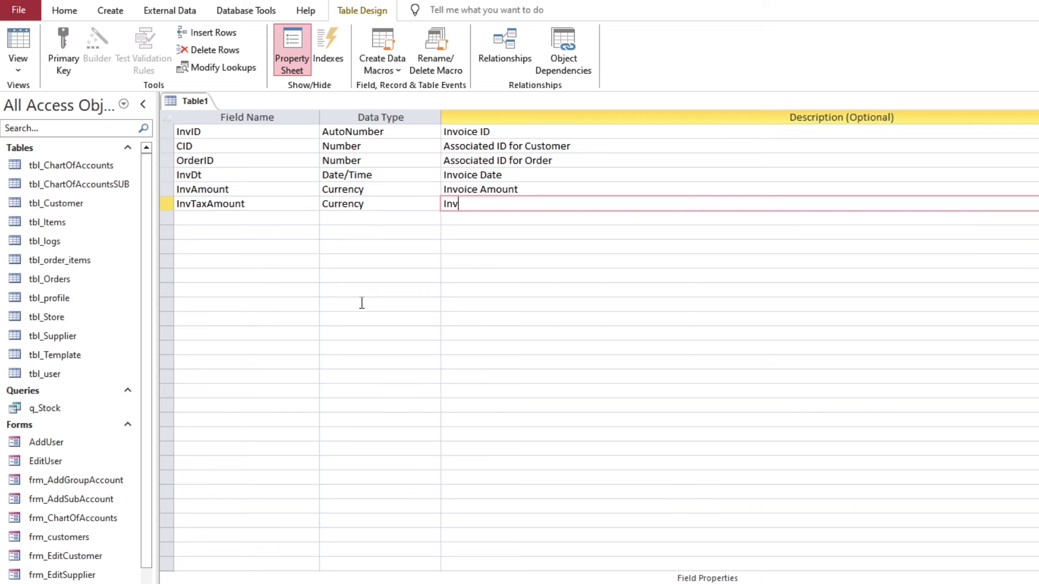
pyautogui.write('oice Tax Amount')
pyautogui.press('Tab')
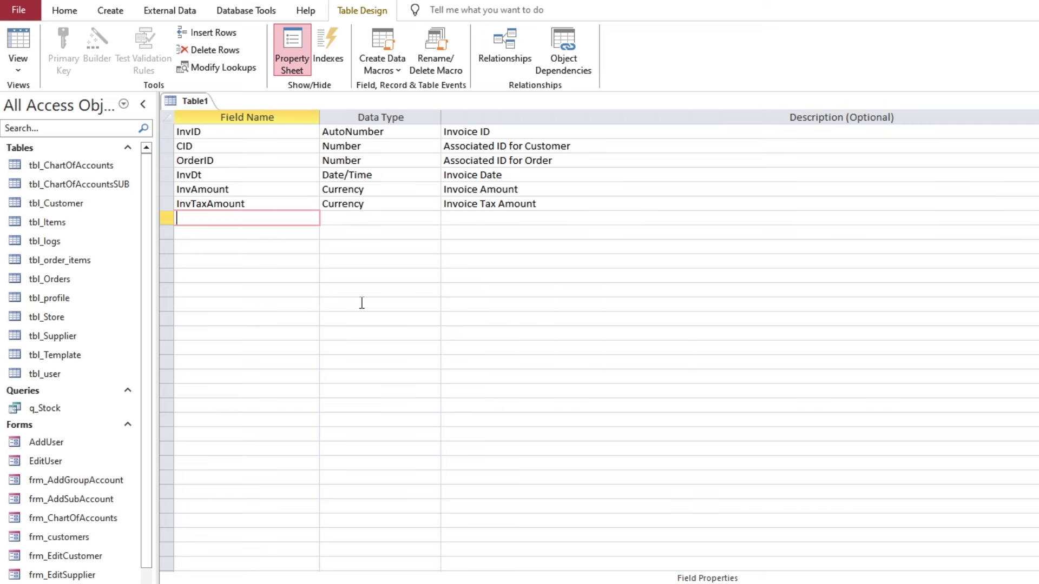
pyautogui.write('InvGrandTotal')
pyautogui.press('Tab')
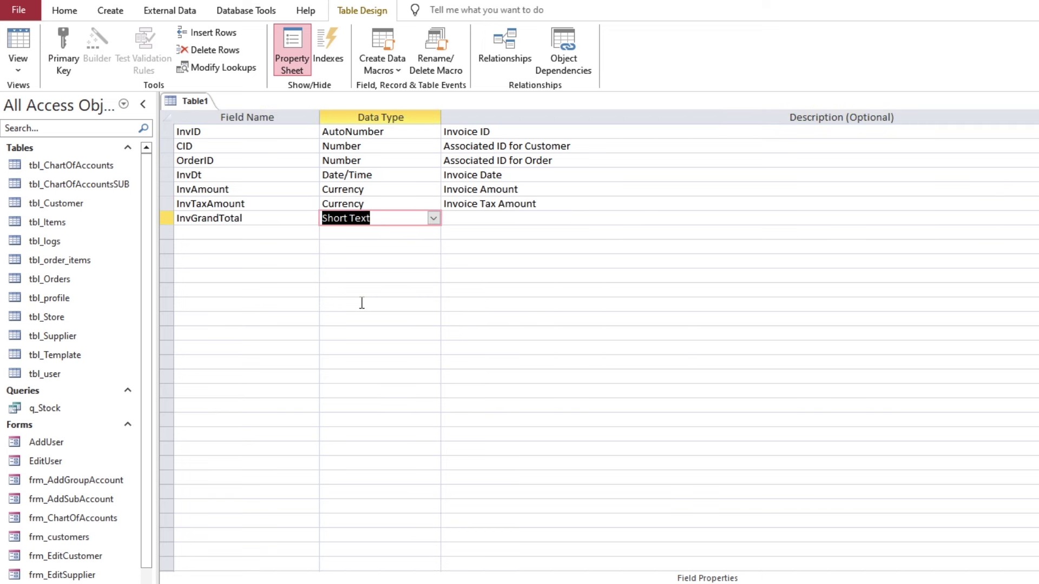
pyautogui.write('c')
pyautogui.press('Tab')
pyautogui.hotkey('shift', 'Tab')
pyautogui.hotkey('shift', 'Tab')
pyautogui.press('Tab')
pyautogui.hotkey('shift', 'Tab')
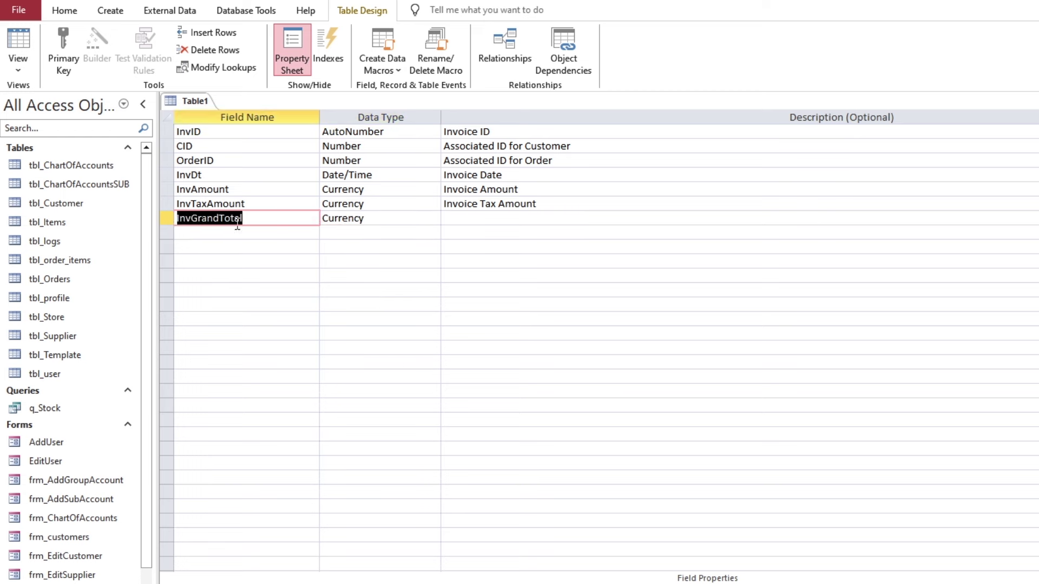
pyautogui.press('Tab')
pyautogui.press('BackSpace')
pyautogui.hotkey('shift', 'Tab')
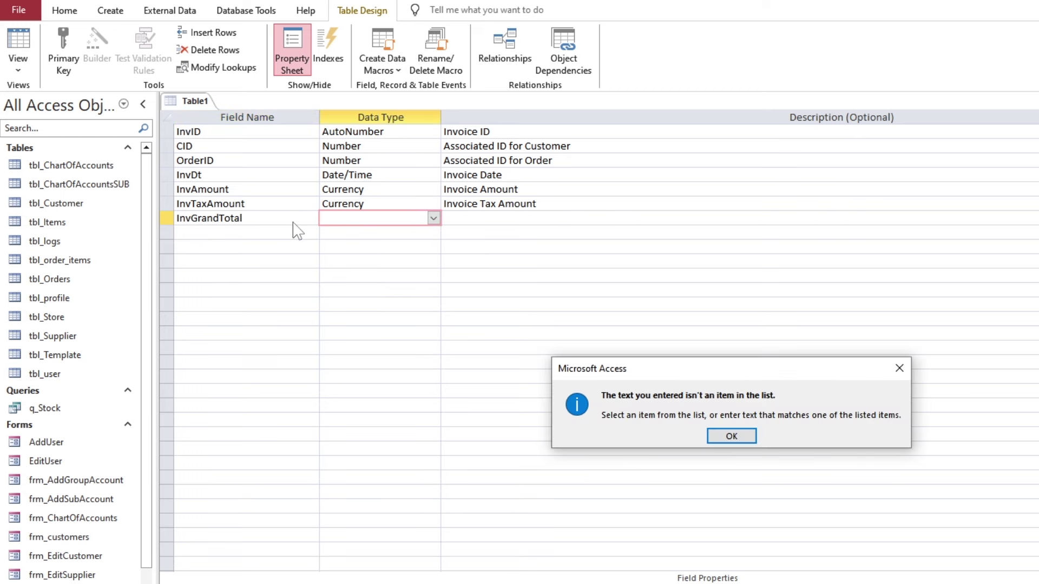
pyautogui.press('Return')
pyautogui.write('cy')
pyautogui.hotkey('shift', 'Tab')
pyautogui.moveTo(157, 213); pyautogui.dragTo(158, 214)
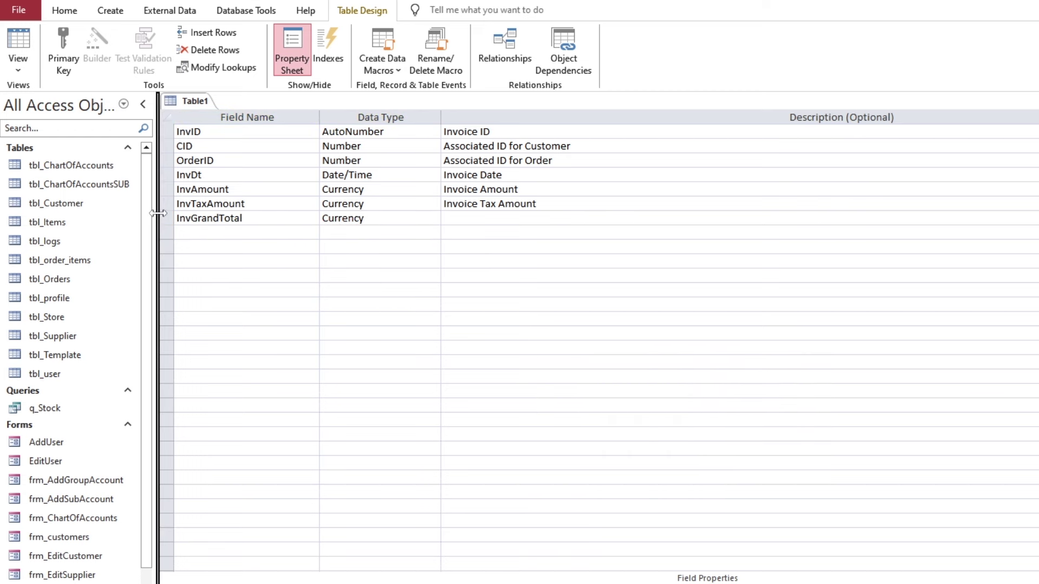
pyautogui.click(167, 217)
pyautogui.rightClick(166, 218)
pyautogui.click(211, 317)
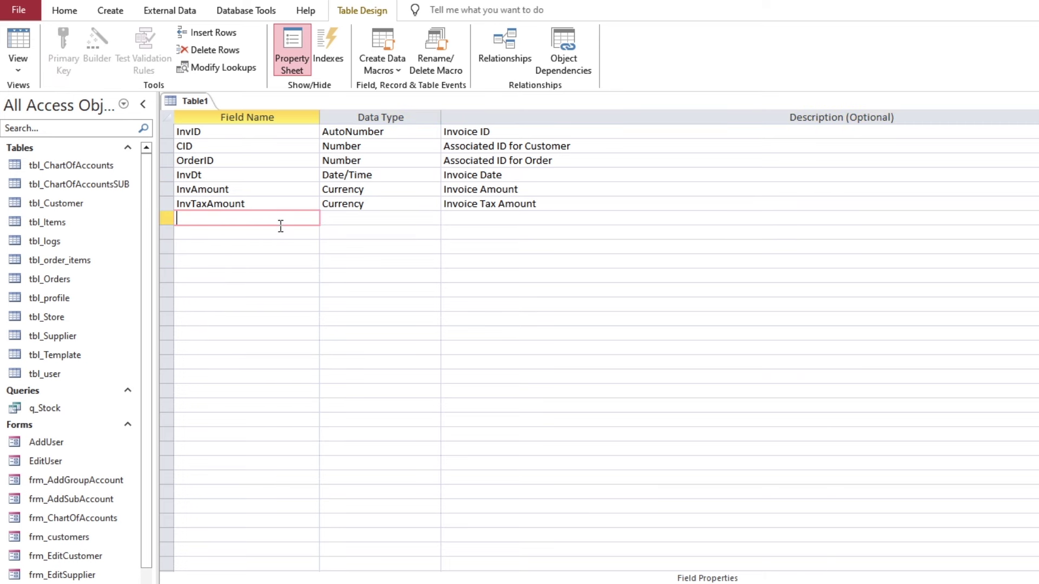
# Make InvID the primary key and save the table as tbl_Invoice
pyautogui.click(209, 134)
pyautogui.click(64, 51)
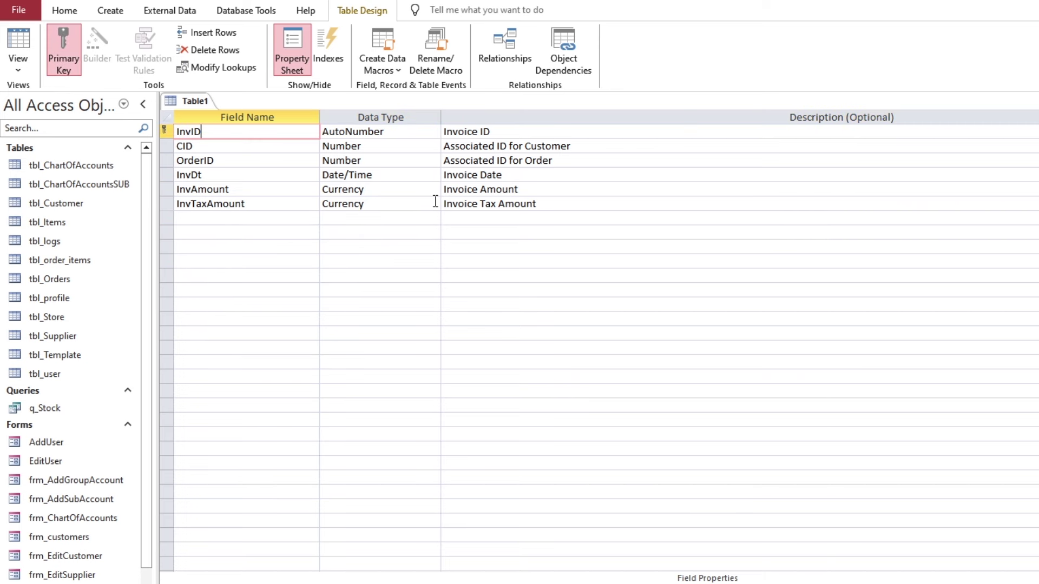
pyautogui.hotkey('ctrl', 's')
pyautogui.write('t')
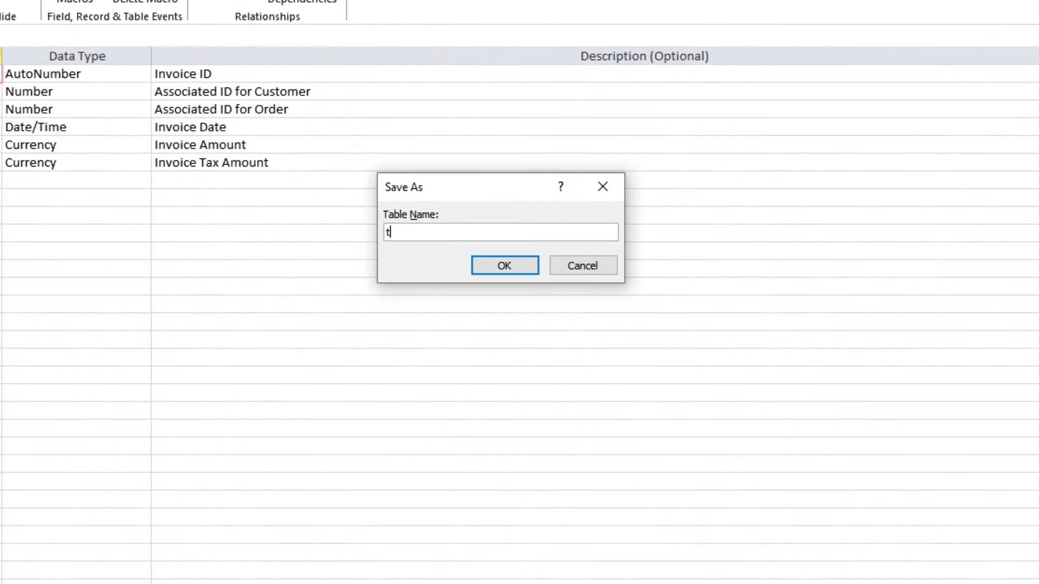
pyautogui.write('bl_Invoice')
pyautogui.click(496, 266)
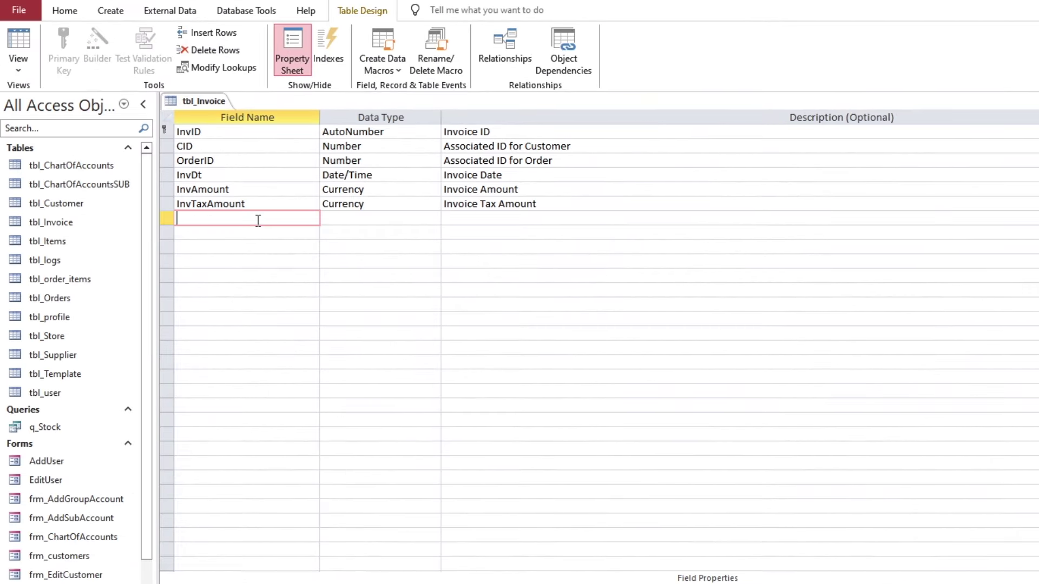
# Add a Calculated field InvGrandTotal with the expression [InvAmount]-[InvTaxAmount]
pyautogui.click(258, 221)
pyautogui.write('InvGrandTotal')
pyautogui.press('Tab')
pyautogui.write('cal')
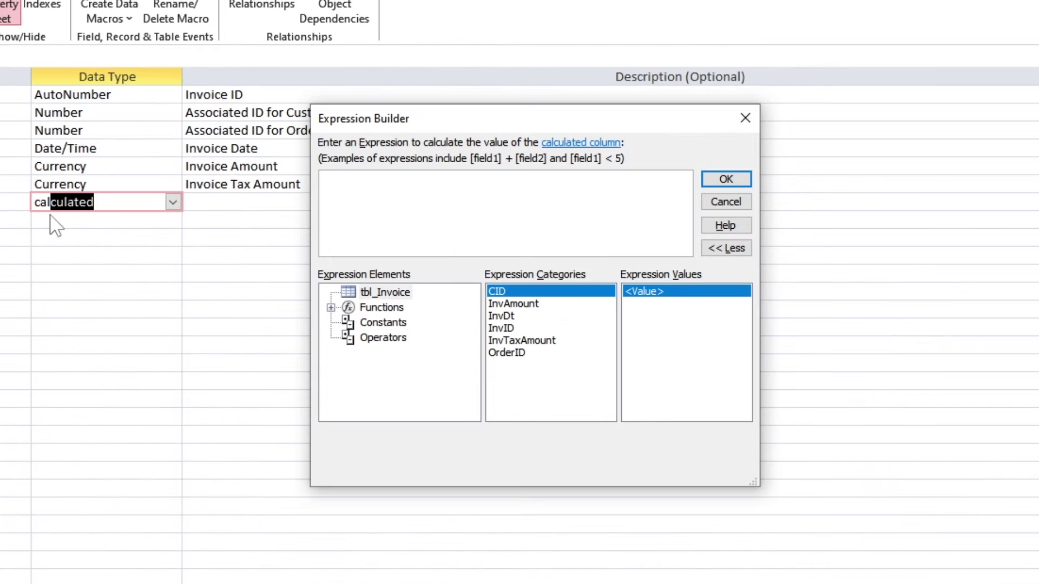
pyautogui.write('invt')
pyautogui.press('BackSpace')
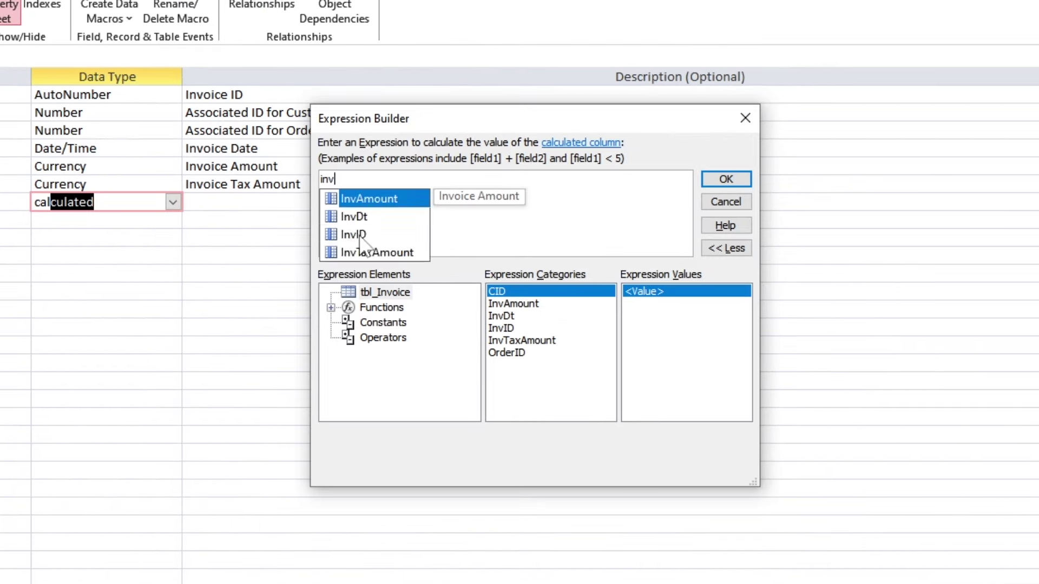
pyautogui.press('Tab')
pyautogui.write('-')
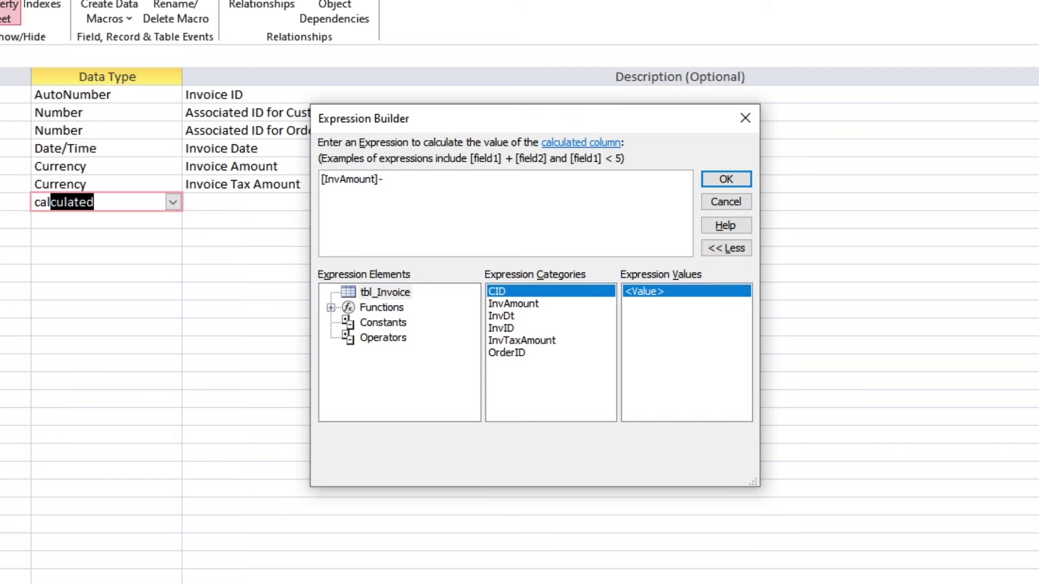
pyautogui.write('u')
pyautogui.press('BackSpace')
pyautogui.write('invta')
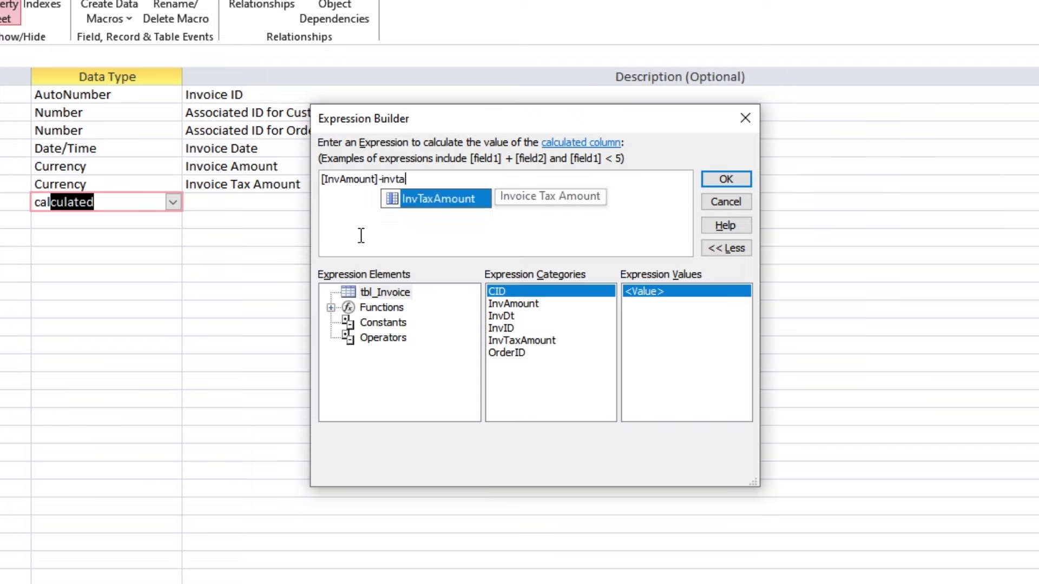
pyautogui.press('Tab')
pyautogui.click(733, 178)
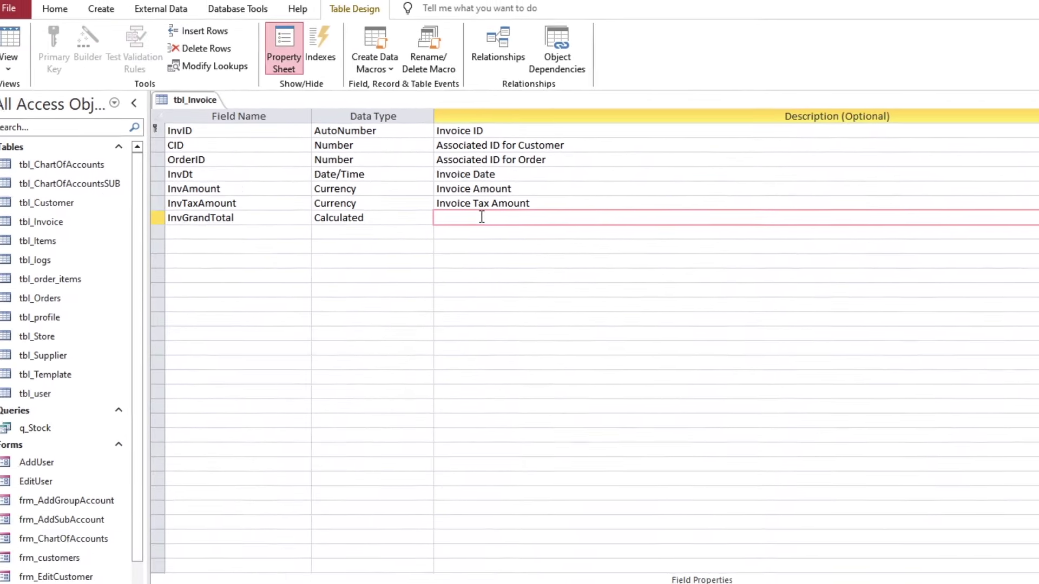
# Describe the InvGrandTotal field as "Invoice Grand Total"
pyautogui.write('Invoice D')
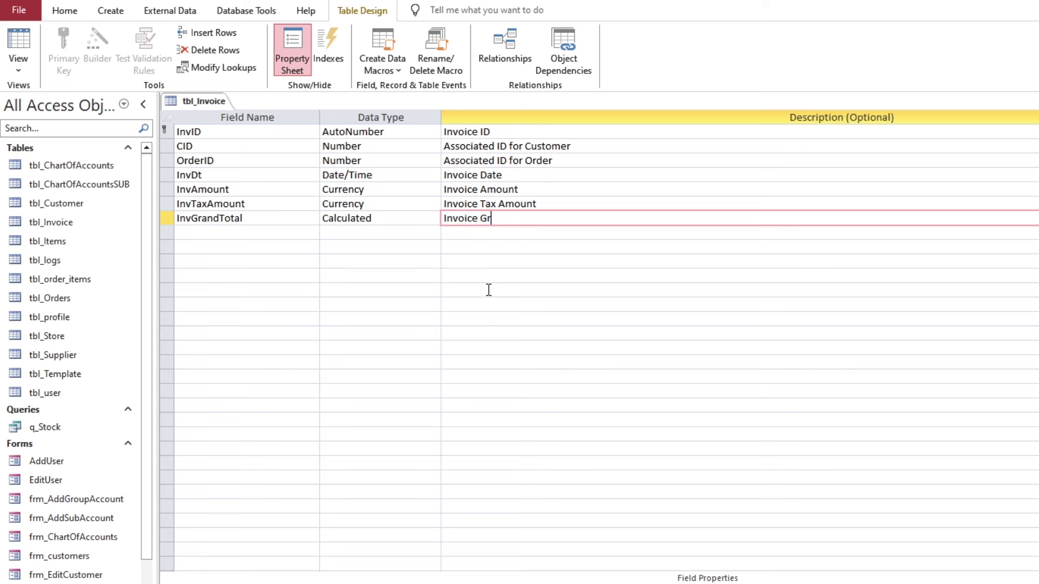
pyautogui.write('rand Total')
pyautogui.press('Return')
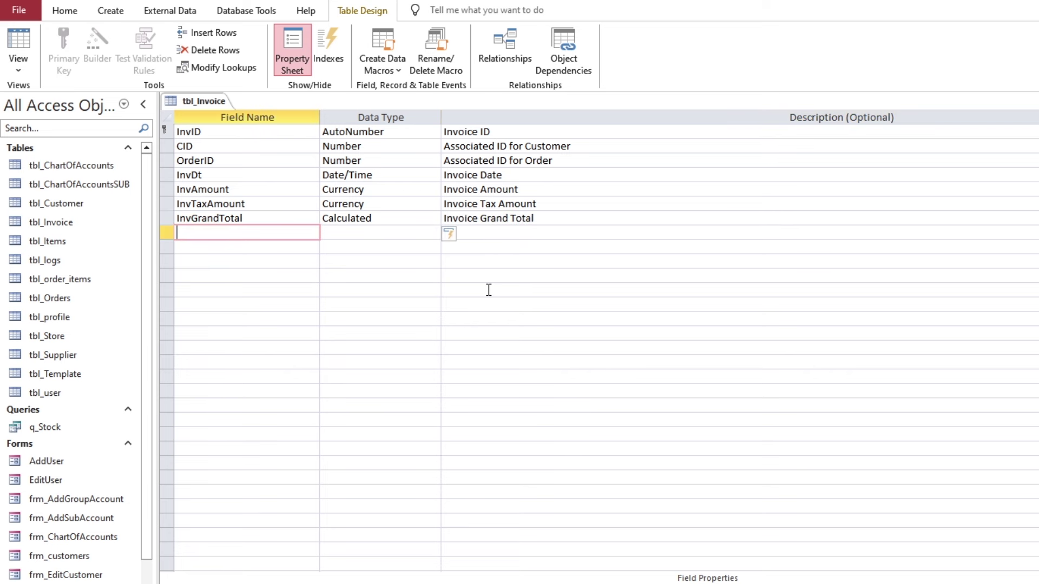
# Add a Short Text field InvNote below InvGrandTotal, leaving its description empty
pyautogui.write('InvNote')
pyautogui.press('Return')
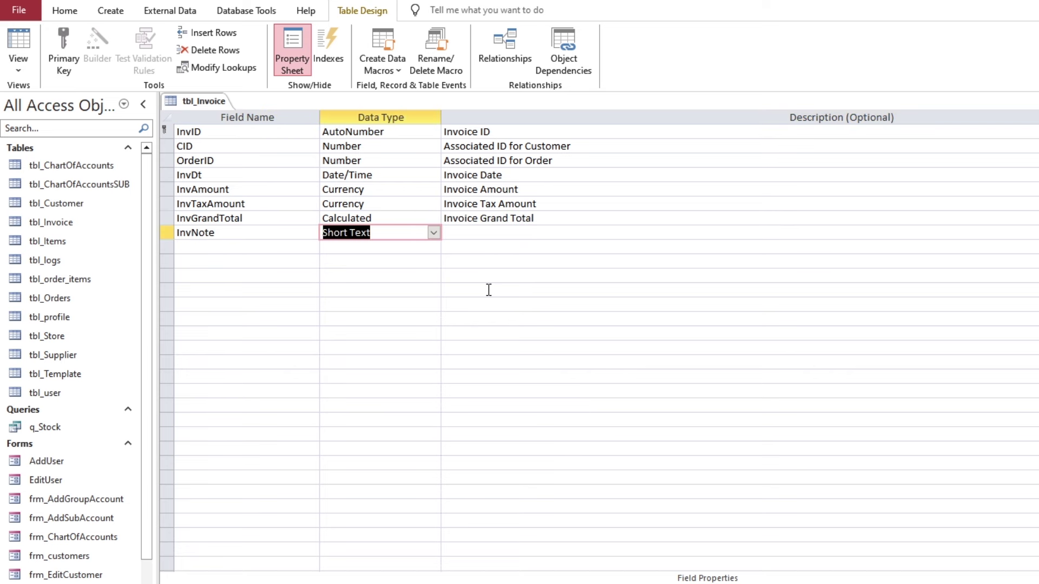
pyautogui.press('Return')
pyautogui.press('Return')
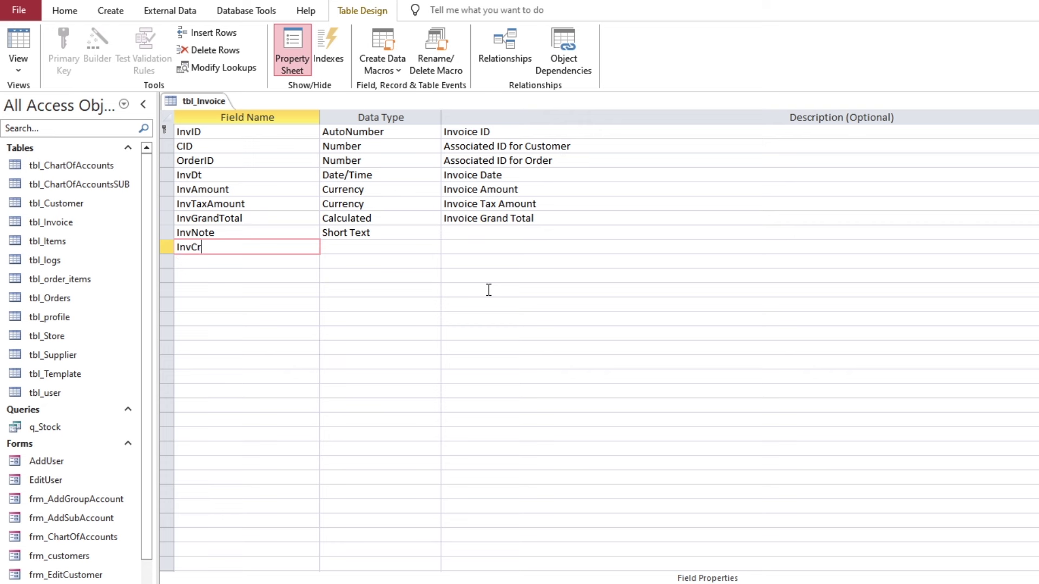
# Add a Date/Time field InvCreateDt and a Short Text field InvUpdateDt
pyautogui.press('Return')
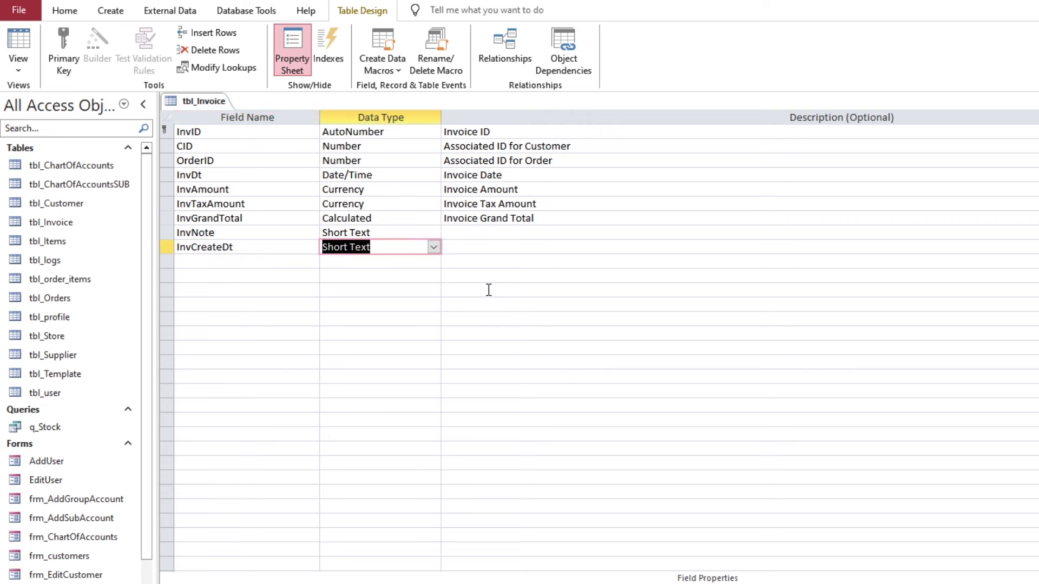
pyautogui.write('d')
pyautogui.press('Return')
pyautogui.press('Return')
pyautogui.write('InvUpdate')
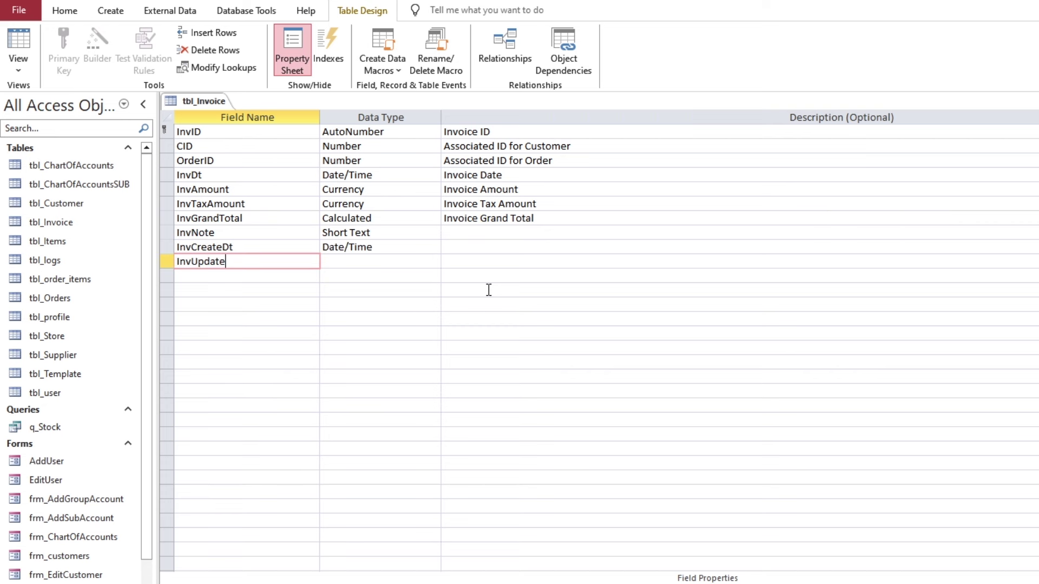
pyautogui.write('Dt')
pyautogui.press('Return')
# Describe InvNote as "Invoice Note" and InvCreateDt as "Invoice Create Date/Tme"
pyautogui.press('Up')
pyautogui.press('Up')
pyautogui.press('Tab')
pyautogui.write('Invoice Note')
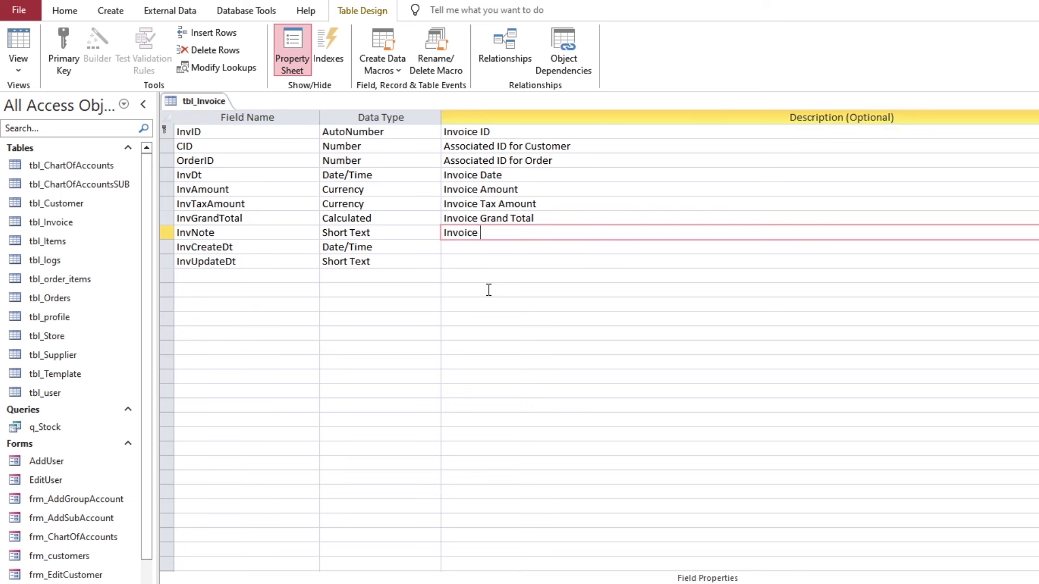
pyautogui.press('Return')
pyautogui.press('Tab')
pyautogui.press('Tab')
pyautogui.write('Invoice Create')
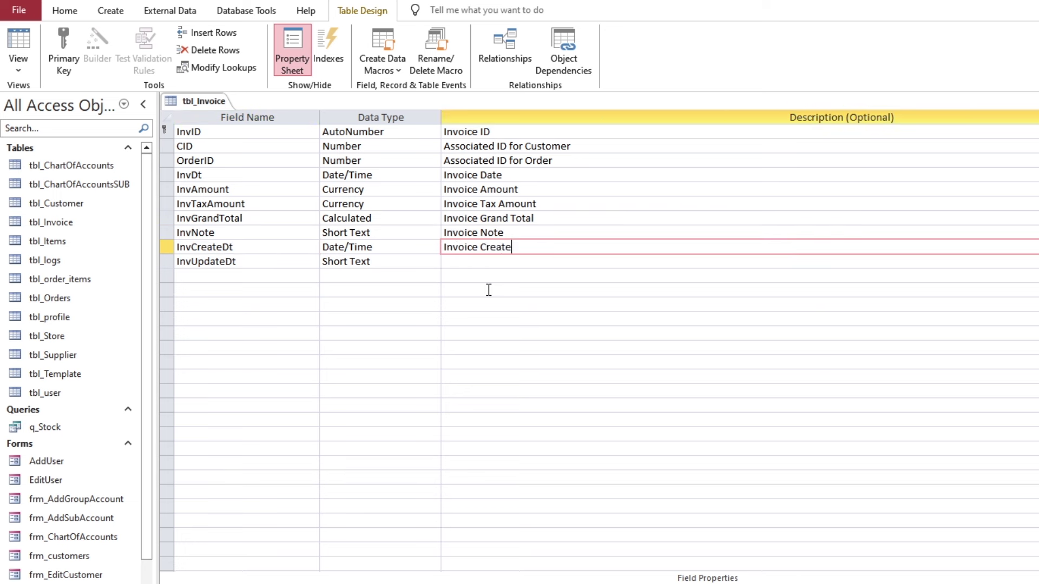
pyautogui.write(' Date/Tme')
pyautogui.press('Return')
# Describe the InvUpdateDt field as "Invoice Update Date/Time"
pyautogui.press('Tab')
pyautogui.press('Tab')
pyautogui.write('Inv')
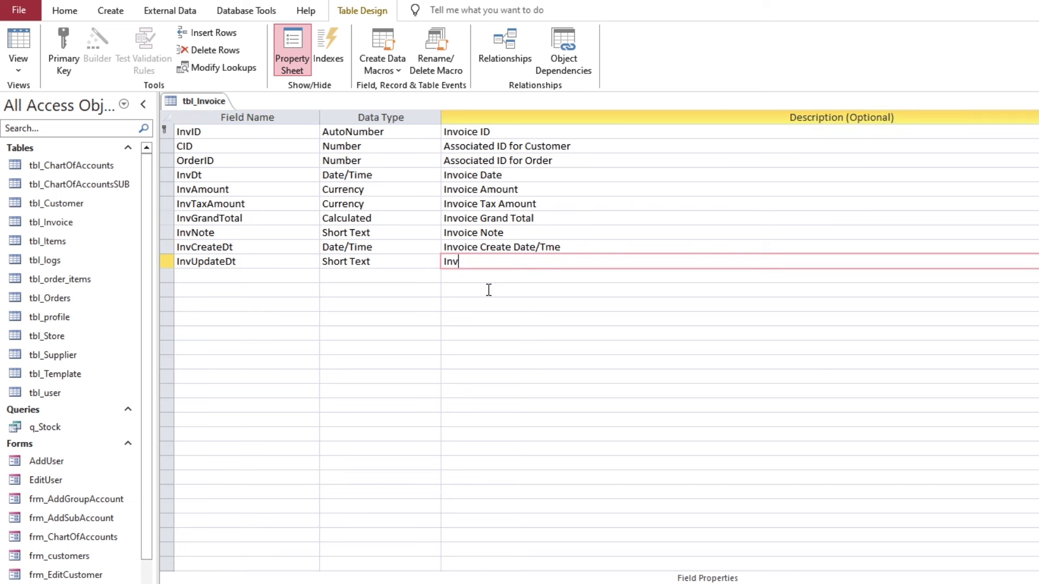
pyautogui.write('oice Update Date/Tim')
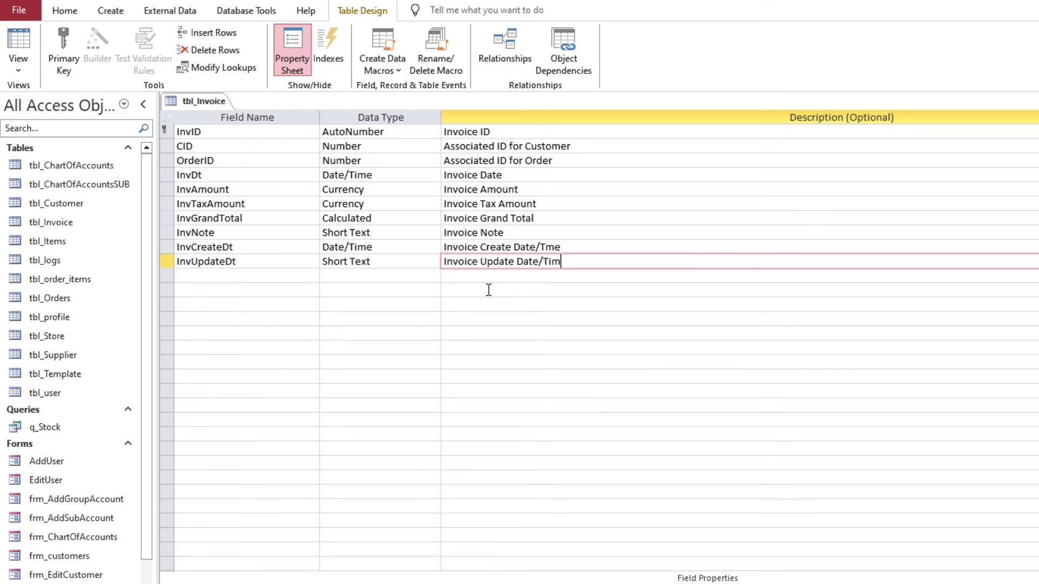
pyautogui.write('e')
pyautogui.press('Return')
# Close the tbl_Invoice table design
pyautogui.click(244, 158)
pyautogui.press('Up')
pyautogui.press('Up')
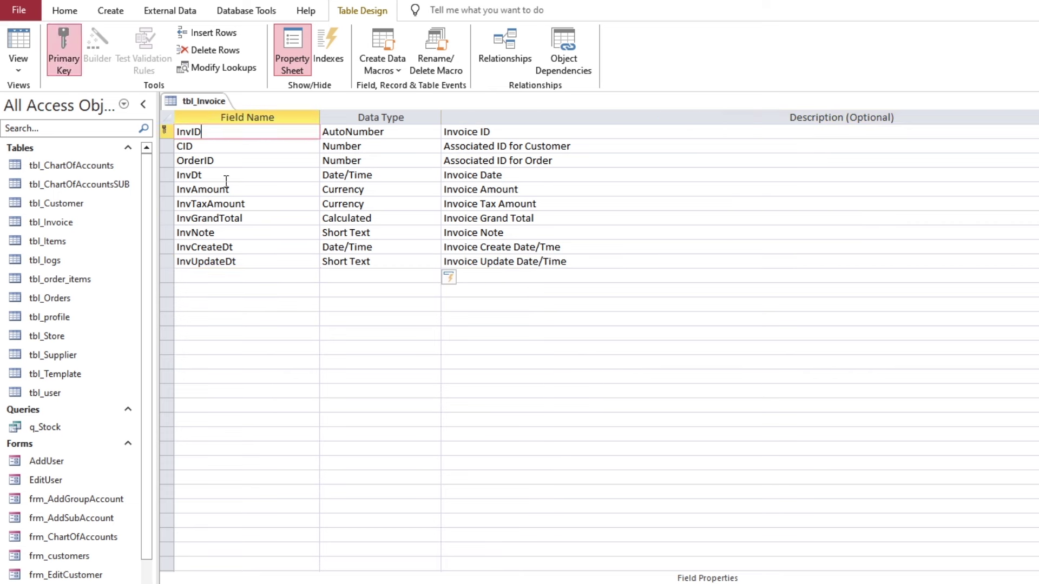
pyautogui.rightClick(209, 102)
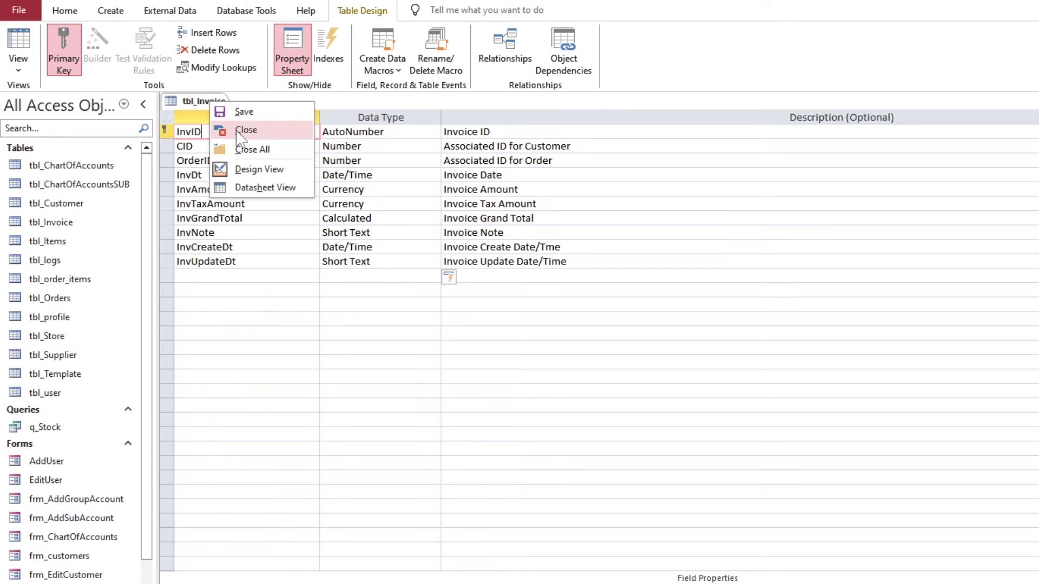
pyautogui.click(242, 130)
# Start a new table design with an AutoNumber field InvItmID described as "Invoice Item ID"
pyautogui.click(110, 11)
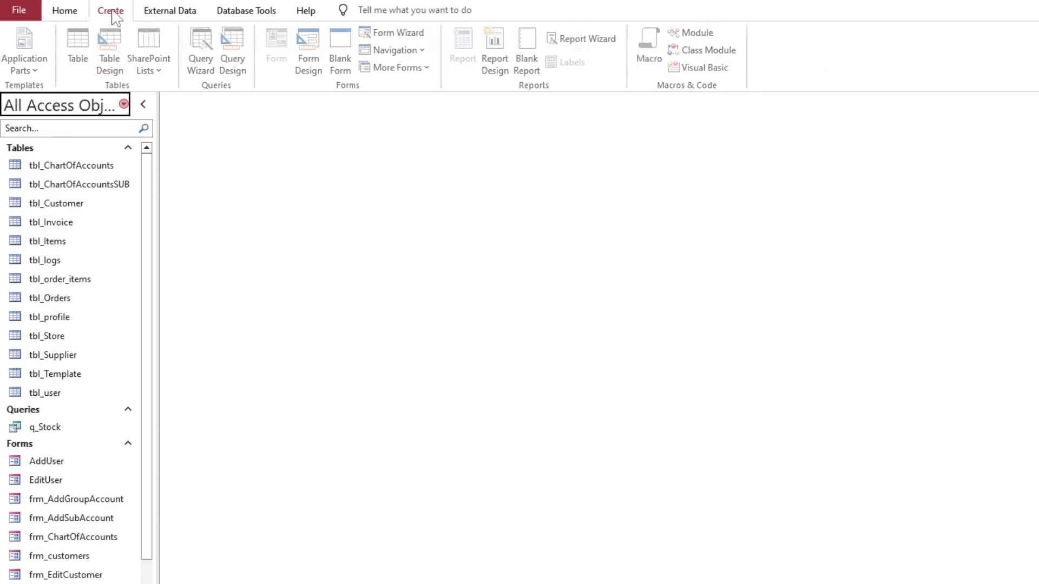
pyautogui.click(124, 59)
pyautogui.write('Inv')
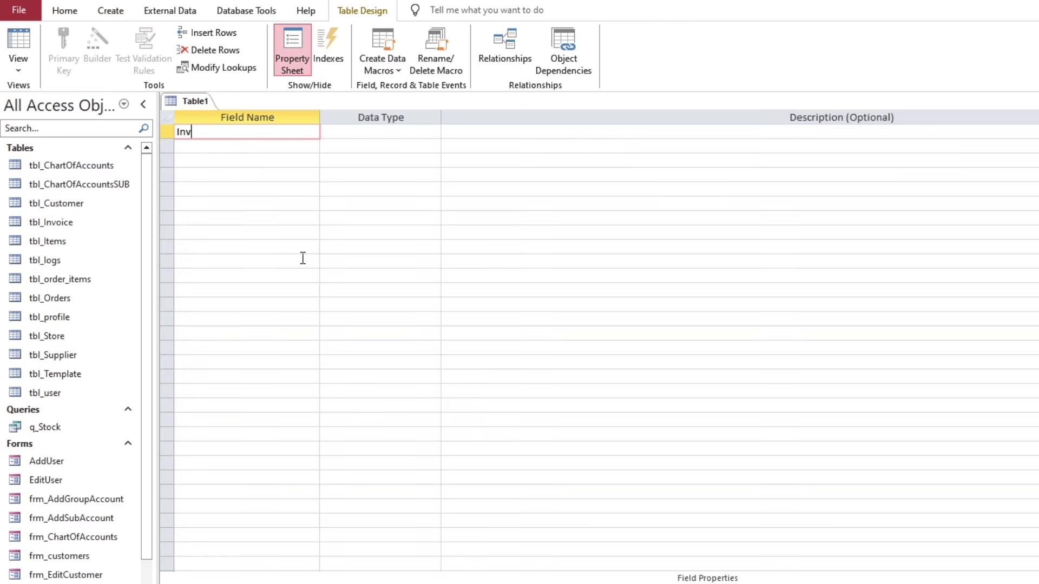
pyautogui.write('ItmID')
pyautogui.press('Tab')
pyautogui.write('a')
pyautogui.press('Tab')
pyautogui.write('Invoice Ite')
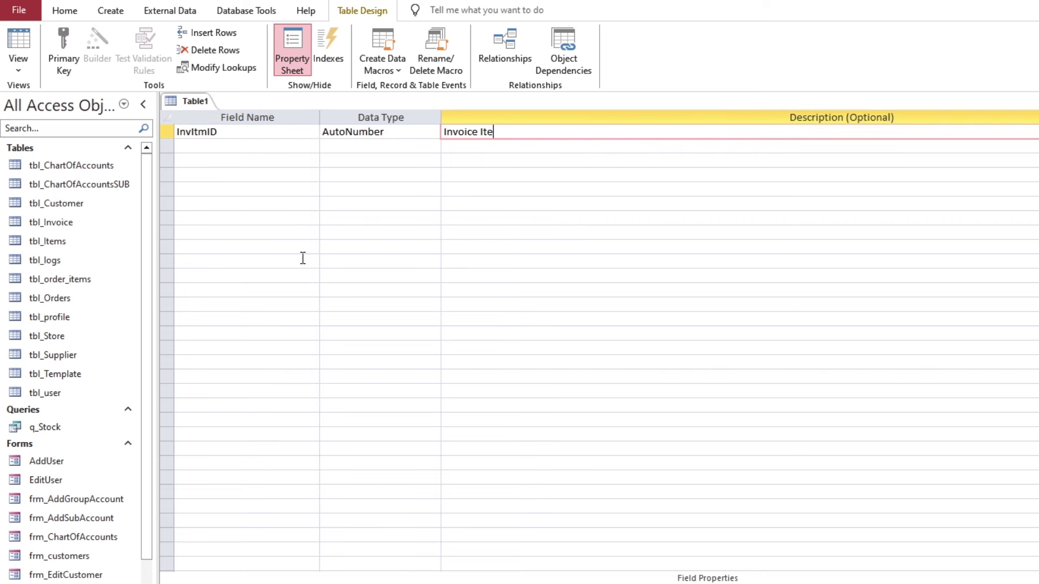
pyautogui.write('m ID')
pyautogui.press('Tab')
# Add a Number field InvID with the description "Associated ID with Invoice"
pyautogui.write('InvID')
pyautogui.press('Tab')
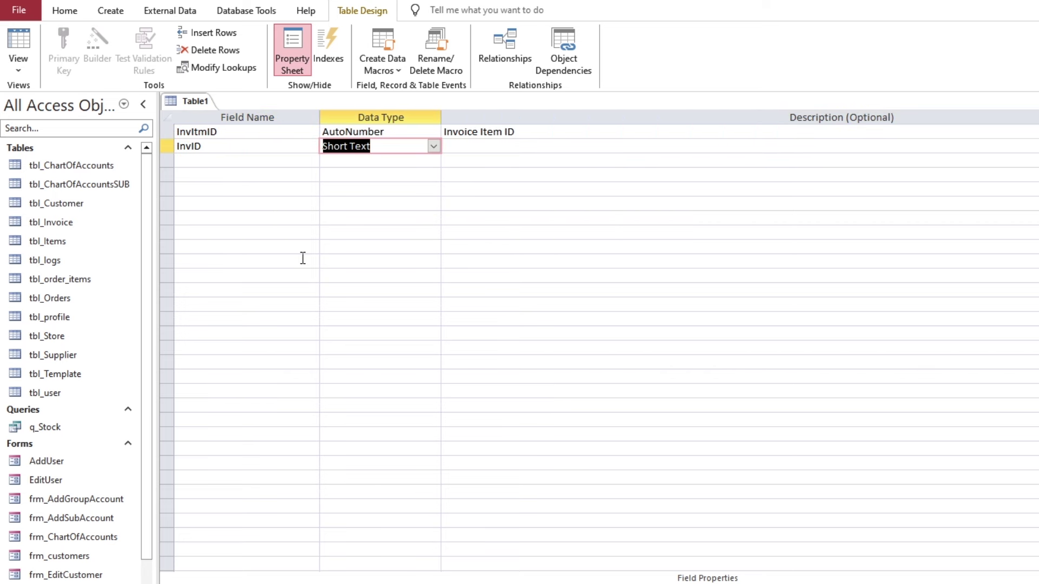
pyautogui.write('n')
pyautogui.press('Tab')
pyautogui.write('Associated')
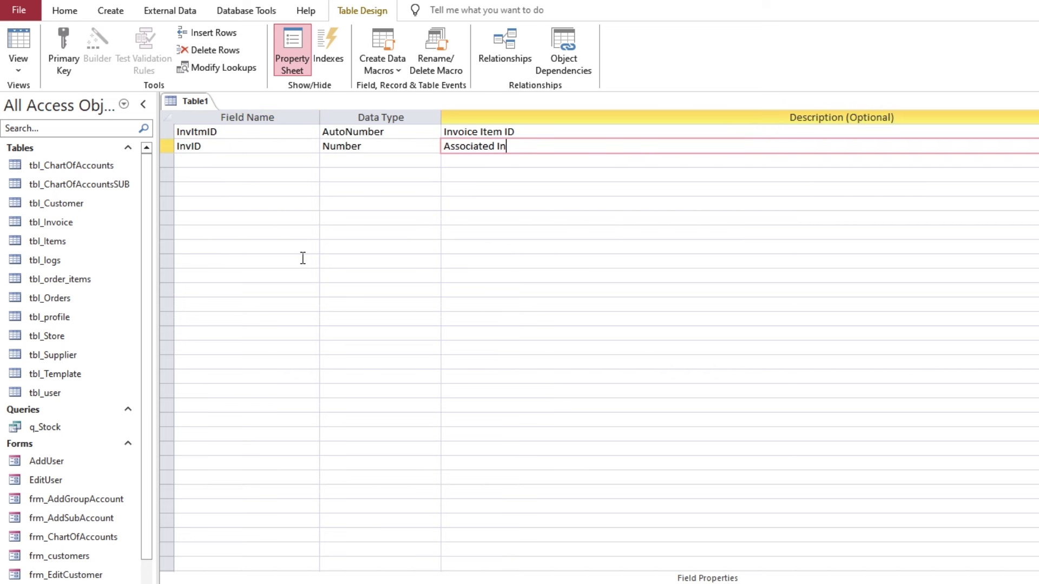
pyautogui.write(' ID with Invoice')
pyautogui.press('Tab')
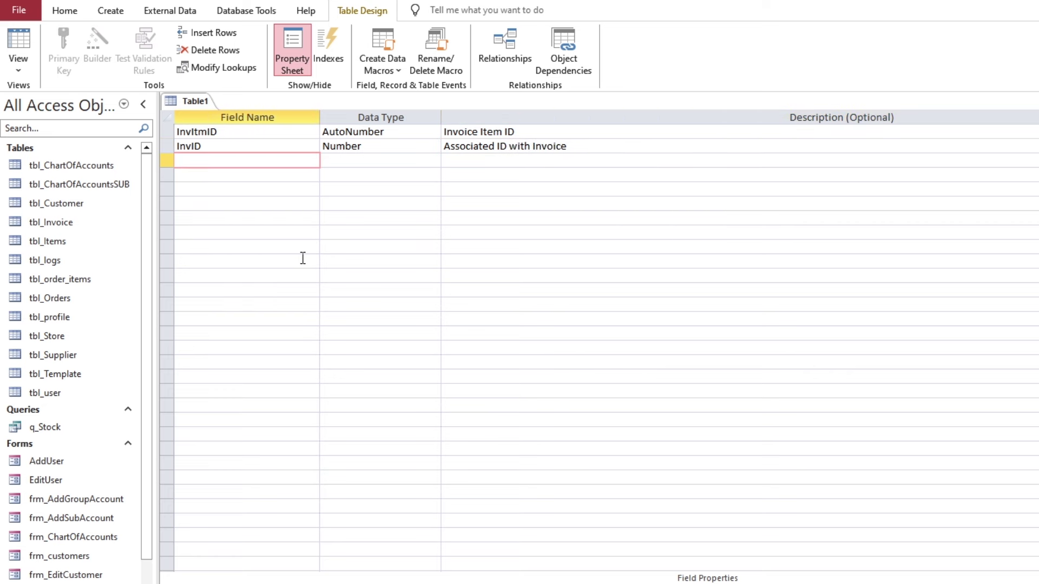
# Add a Number field OrderItemsID with the description "Associated ID for Order Items ID"
pyautogui.write('OrderItemID')
pyautogui.press('Tab')
pyautogui.write('n')
pyautogui.press('Tab')
pyautogui.write('Associated ID')
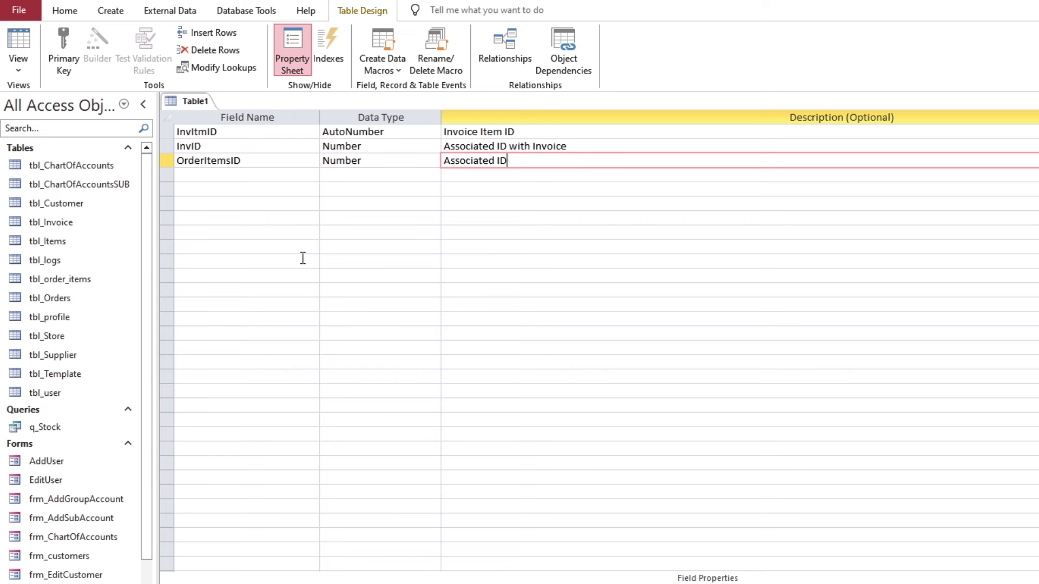
pyautogui.write(' for Order Items ID')
# Open the description of the InvID field for editing
pyautogui.press('Up')
pyautogui.press('F2')
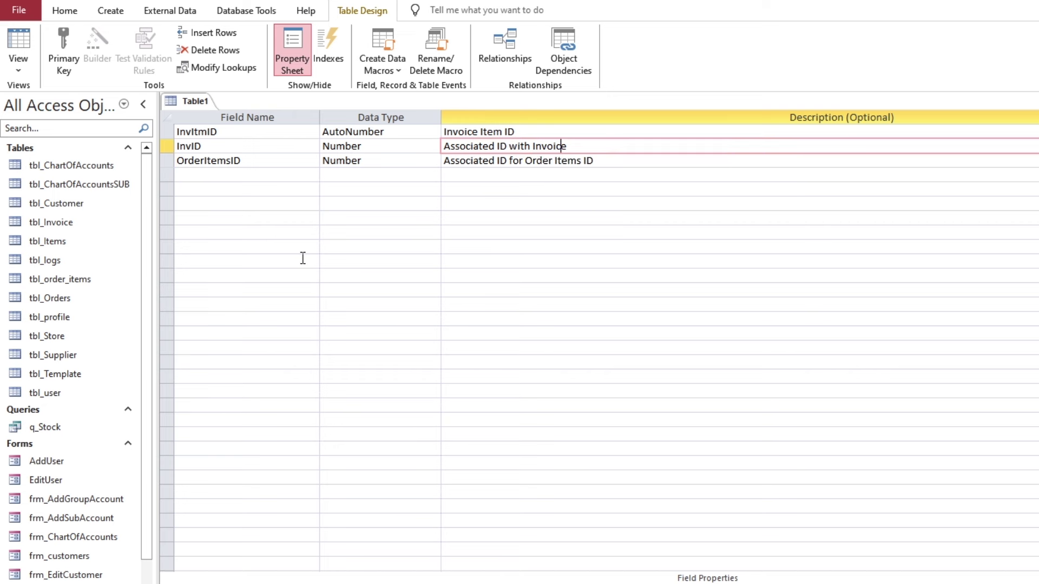